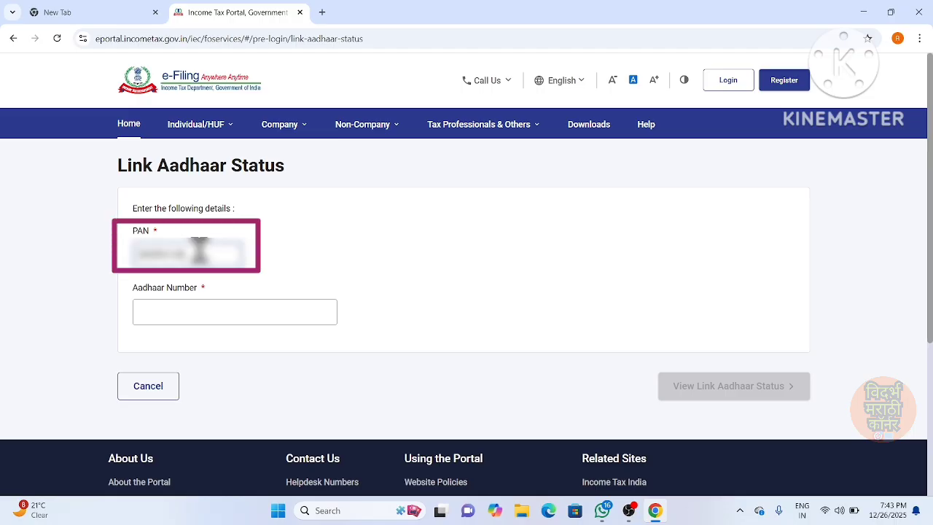
Enter the PAN and Aadhaar number in the Link Aadhaar Status form and request the linking status
{"action": "type", "text": "000"}
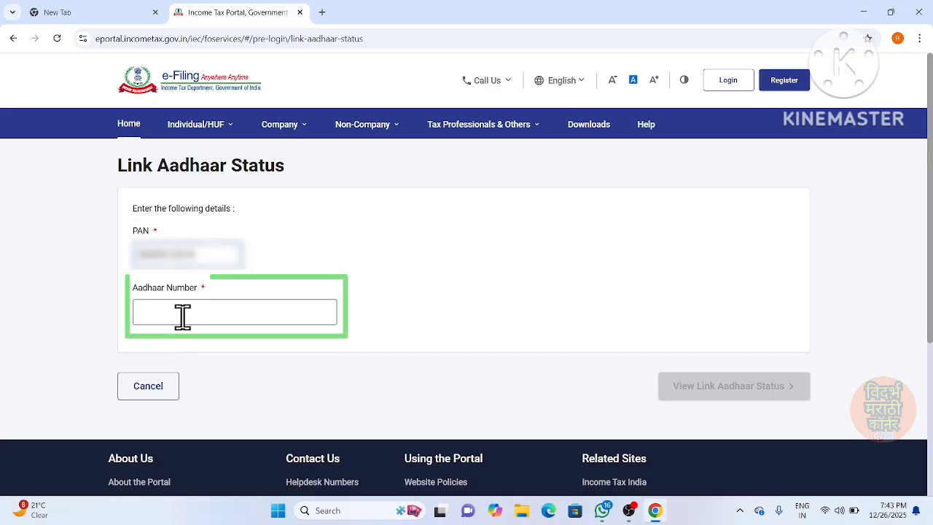
{"action": "left_click", "coordinate": [184, 315]}
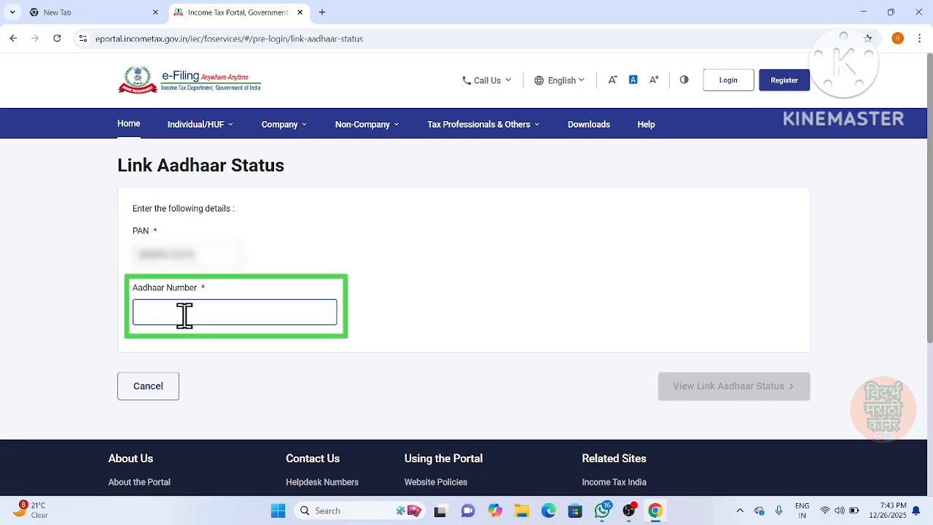
{"action": "type", "text": "000"}
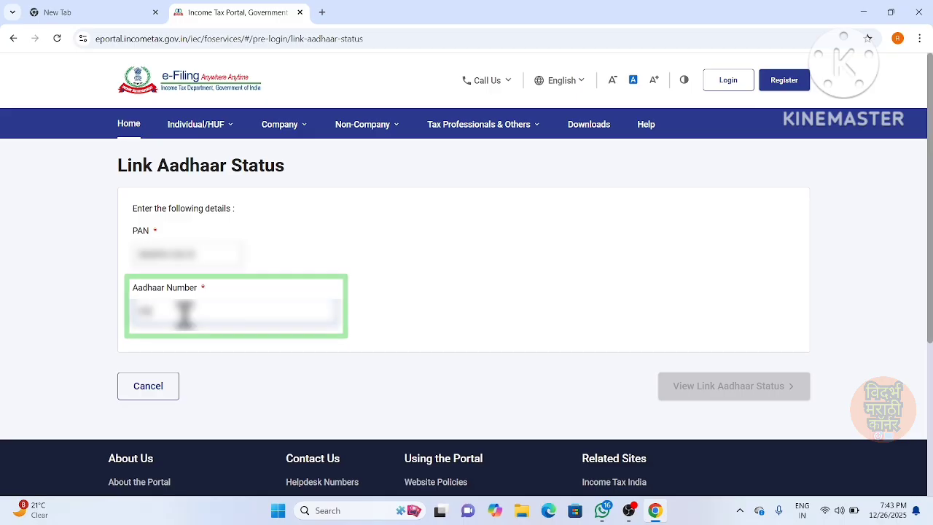
{"action": "type", "text": "00000"}
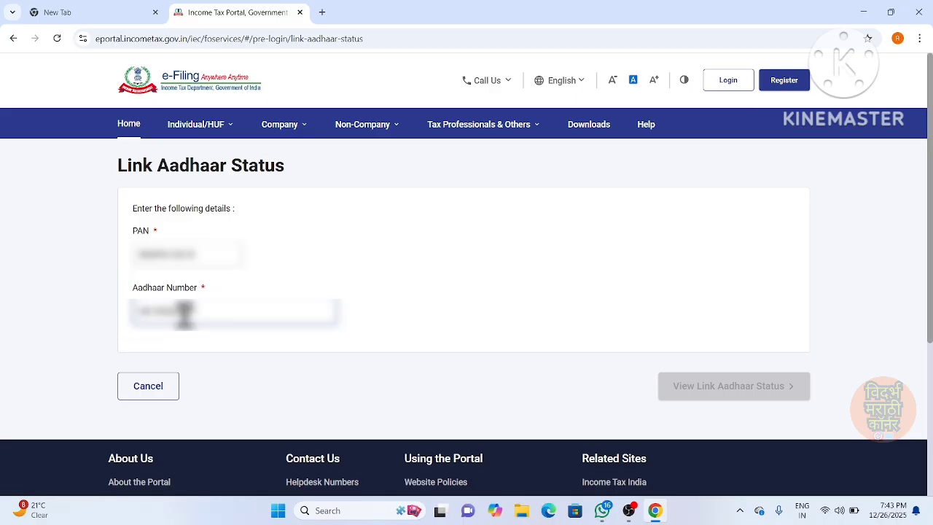
{"action": "type", "text": "000"}
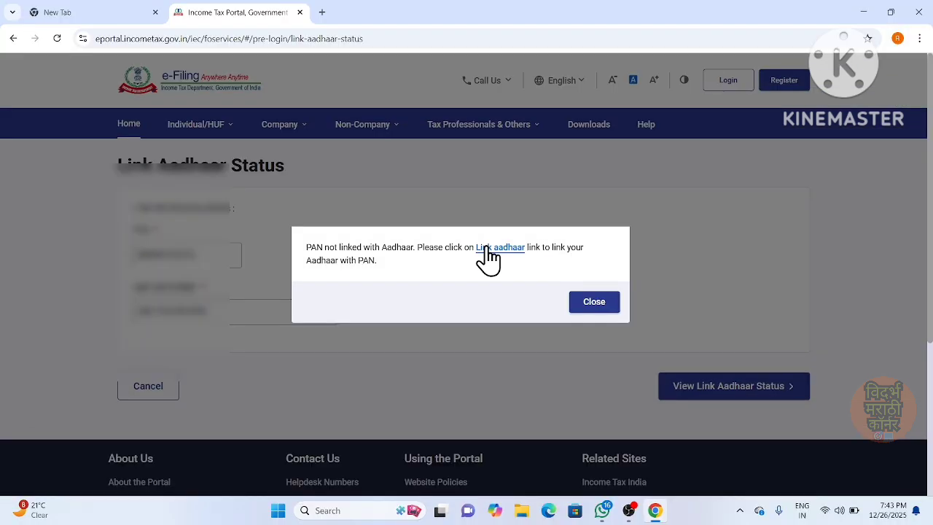
Open the Link Aadhaar form from the status notice and enter the PAN
{"action": "left_click", "coordinate": [492, 250]}
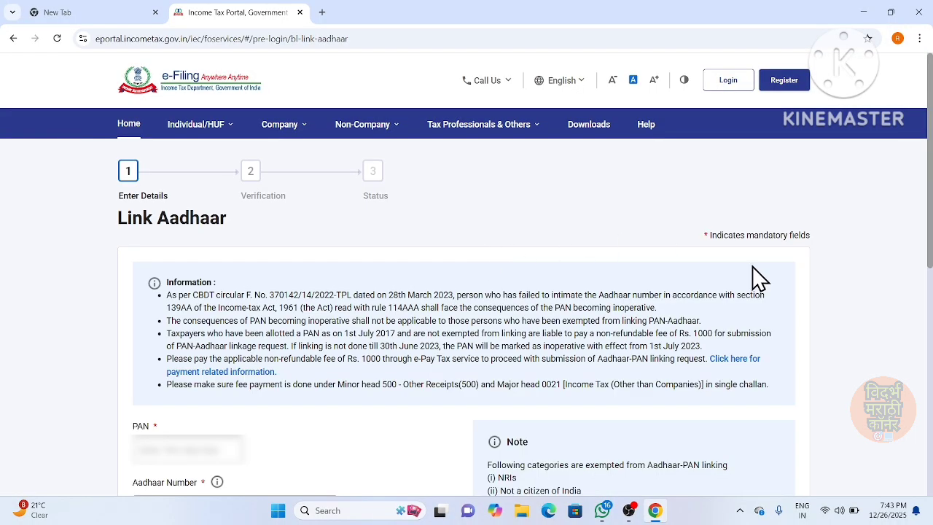
{"action": "left_click", "coordinate": [207, 450]}
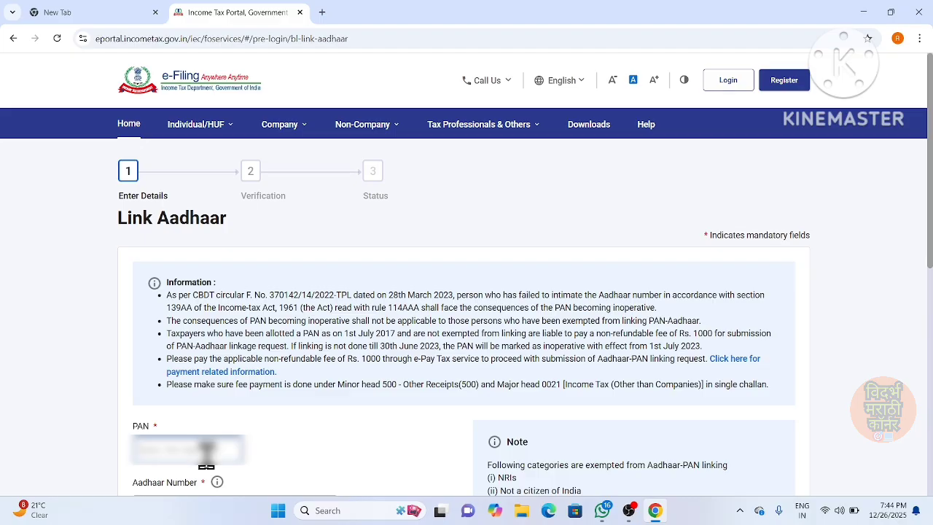
{"action": "type", "text": "XXX"}
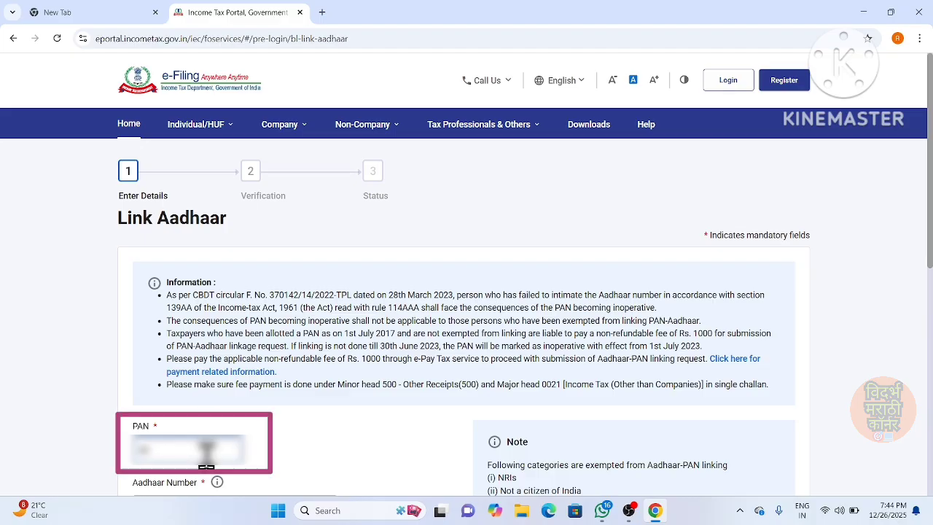
{"action": "type", "text": "P"}
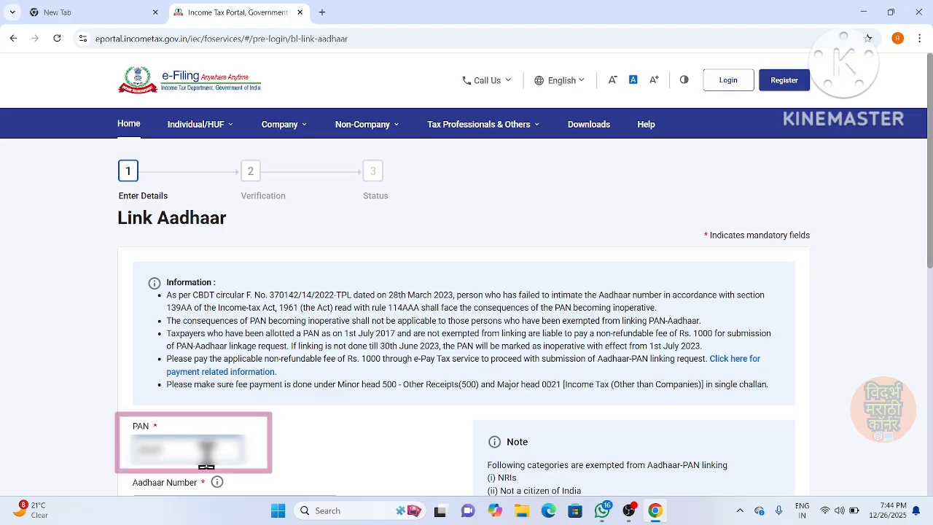
{"action": "type", "text": "X"}
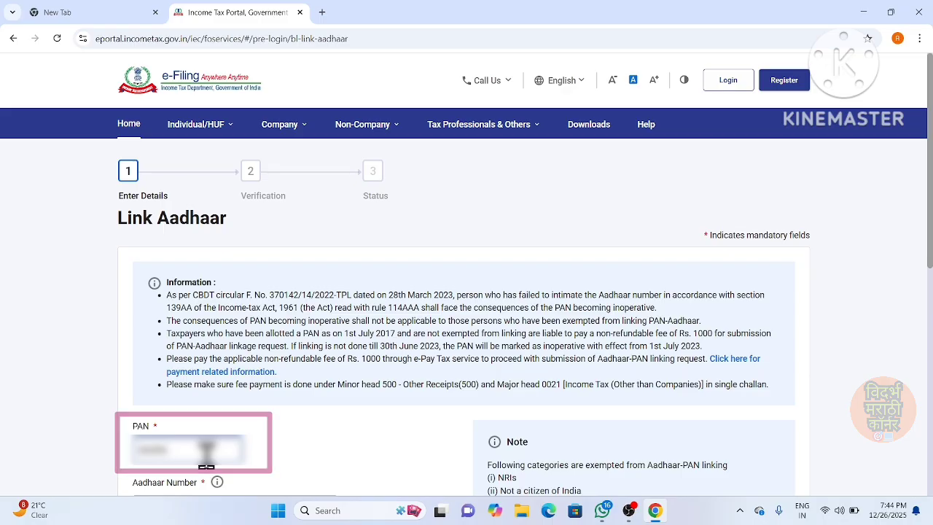
{"action": "type", "text": "X0"}
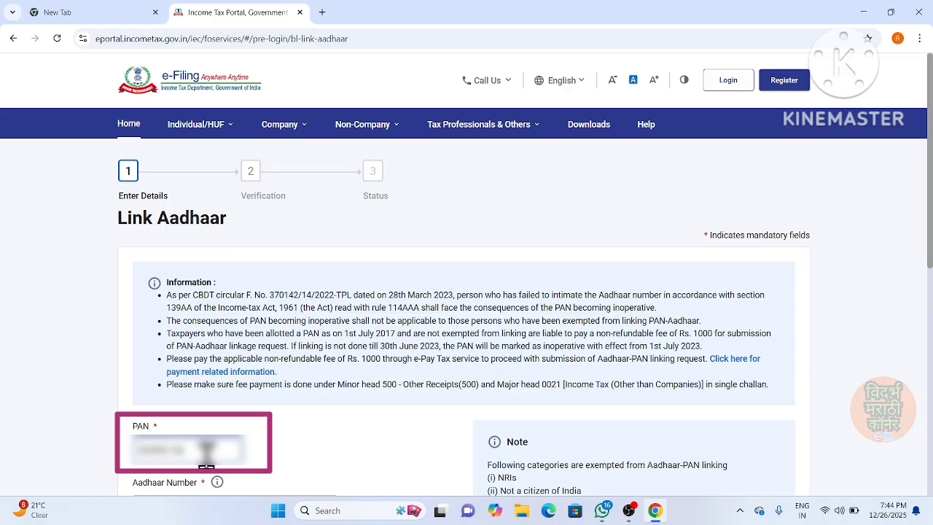
{"action": "type", "text": "00"}
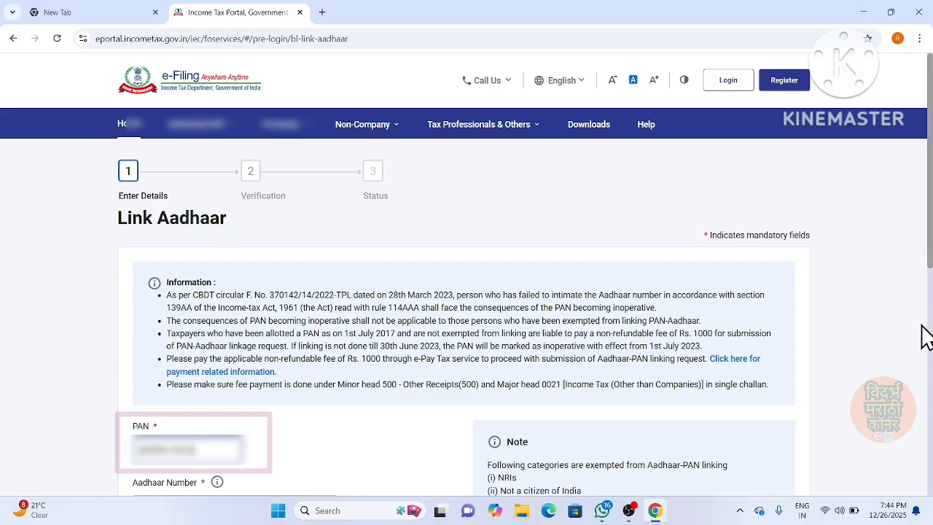
Enter the Aadhaar number in the Link Aadhaar form and validate the details
{"action": "left_click", "coordinate": [930, 350]}
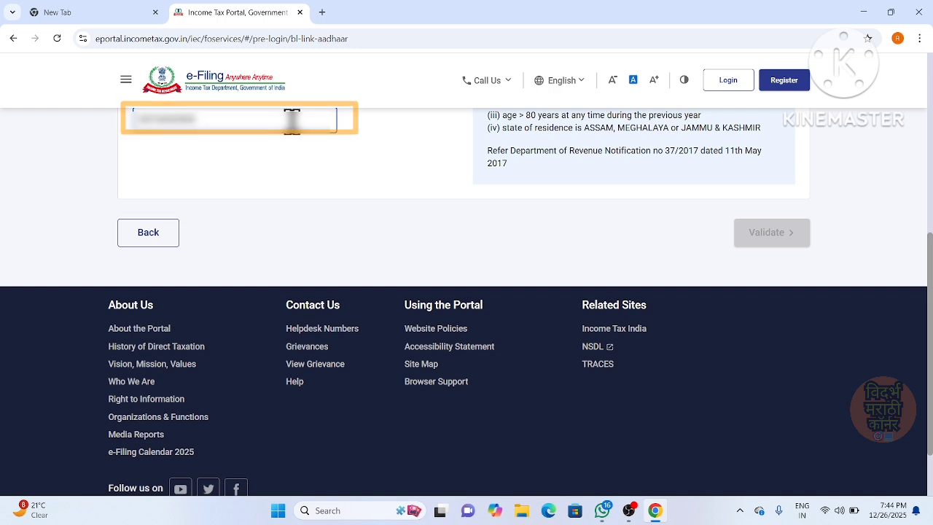
{"action": "type", "text": "•"}
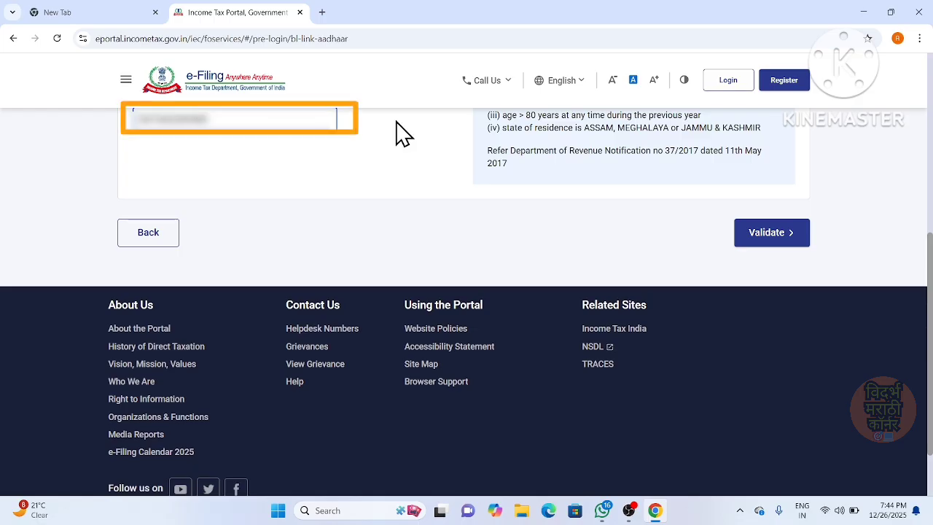
{"action": "left_click", "coordinate": [767, 234]}
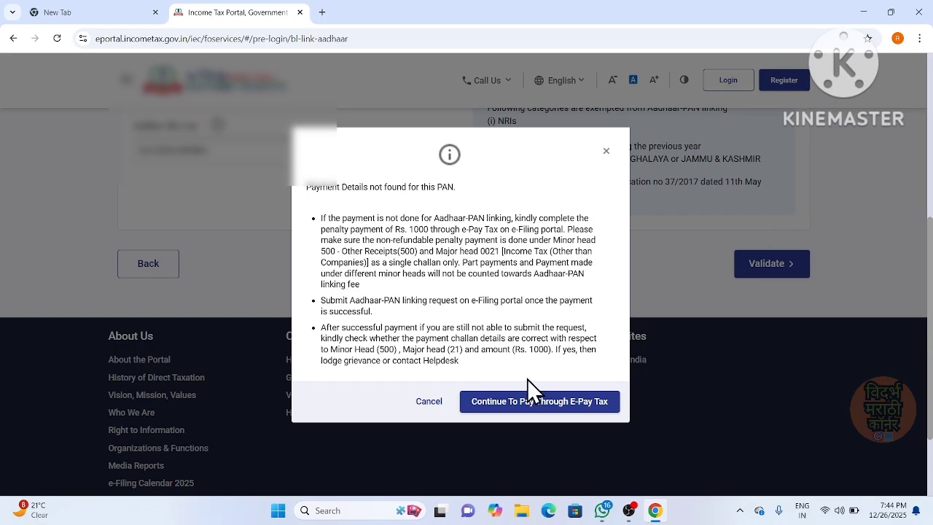
Continue to e-Pay Tax and submit the PAN, its confirmation and the mobile number for OTP verification
{"action": "left_click", "coordinate": [525, 403]}
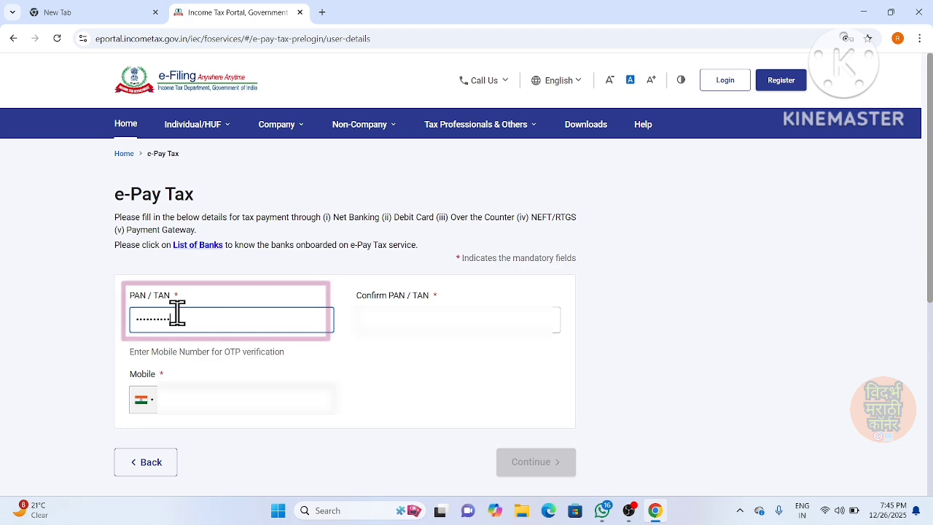
{"action": "left_click", "coordinate": [367, 319]}
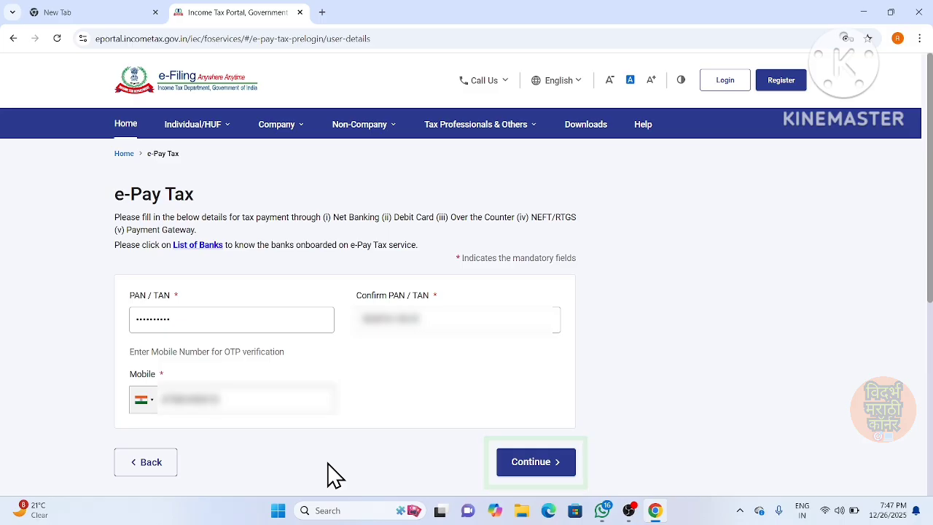
{"action": "left_click", "coordinate": [531, 462]}
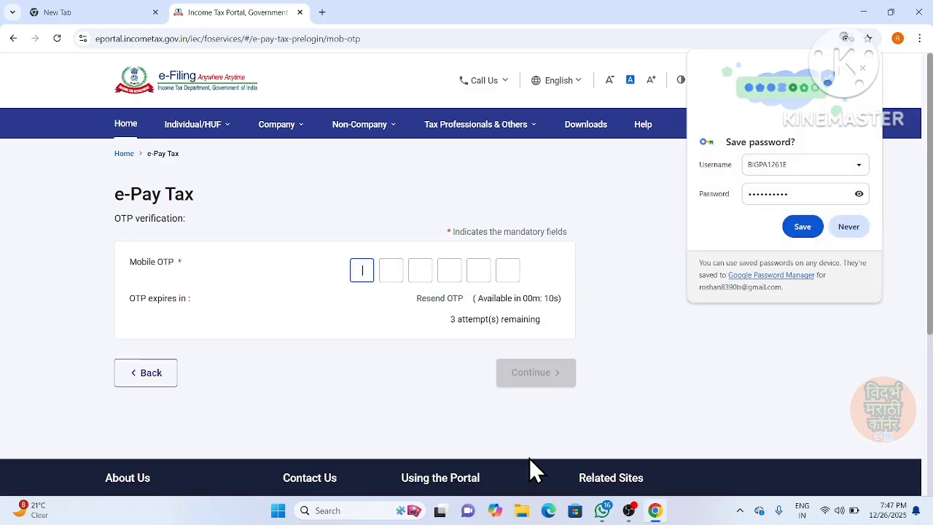
Dismiss the offer to save the password, then enter and submit the mobile OTP
{"action": "left_click", "coordinate": [863, 68]}
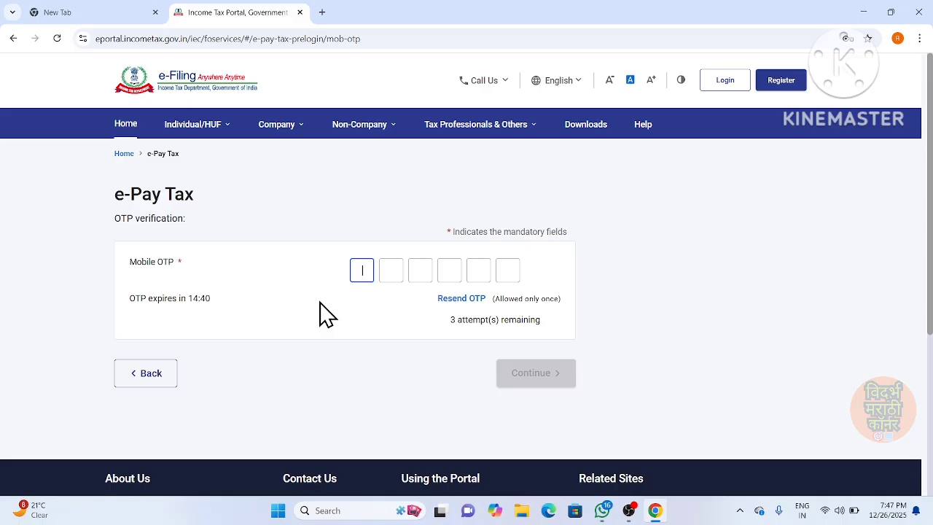
{"action": "type", "text": "11111"}
{"action": "key", "text": "BackSpace"}
{"action": "key", "text": "BackSpace"}
{"action": "key", "text": "BackSpace"}
{"action": "key", "text": "BackSpace"}
{"action": "key", "text": "BackSpace"}
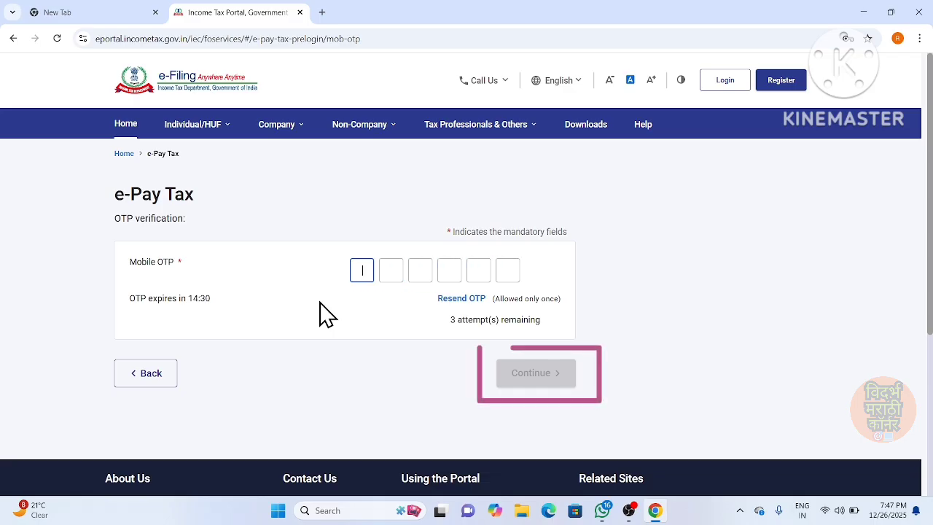
{"action": "type", "text": "***"}
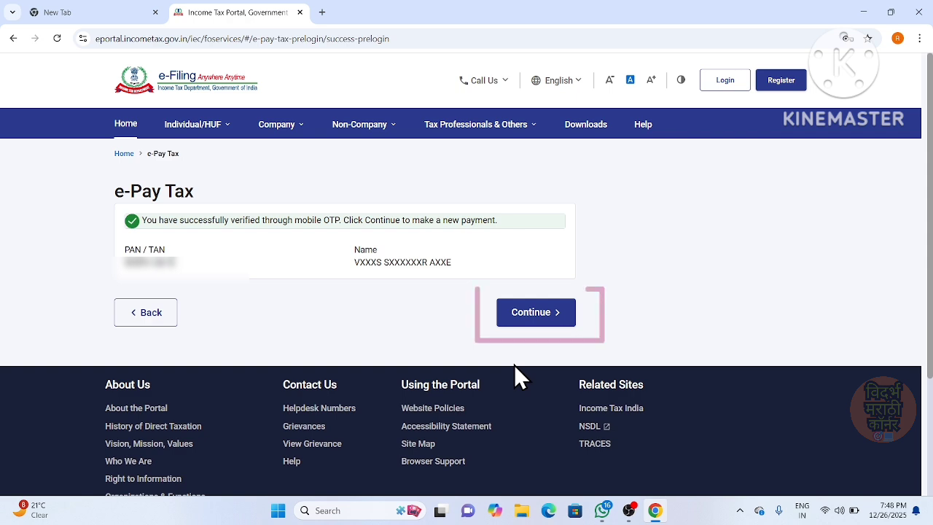
Start a new payment in the Income Tax category and set the assessment year to 2026-27
{"action": "left_click", "coordinate": [521, 312]}
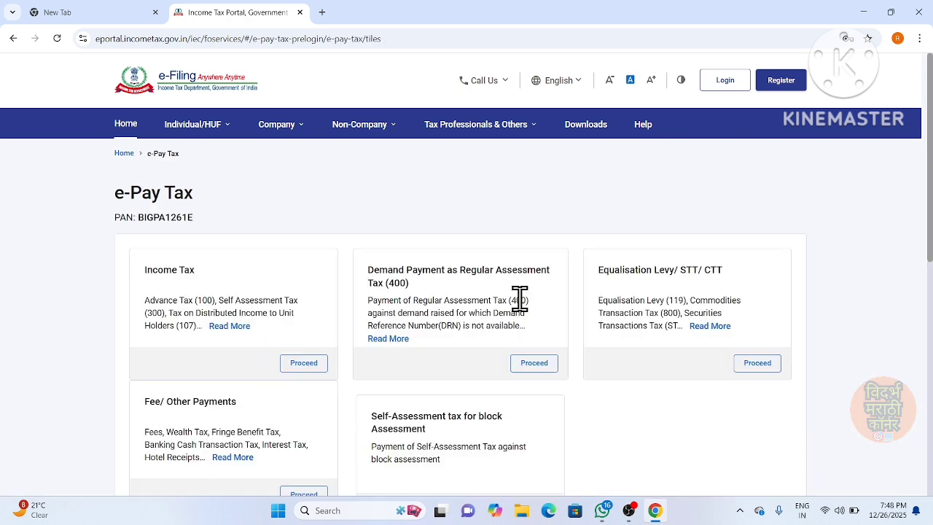
{"action": "left_click", "coordinate": [299, 364]}
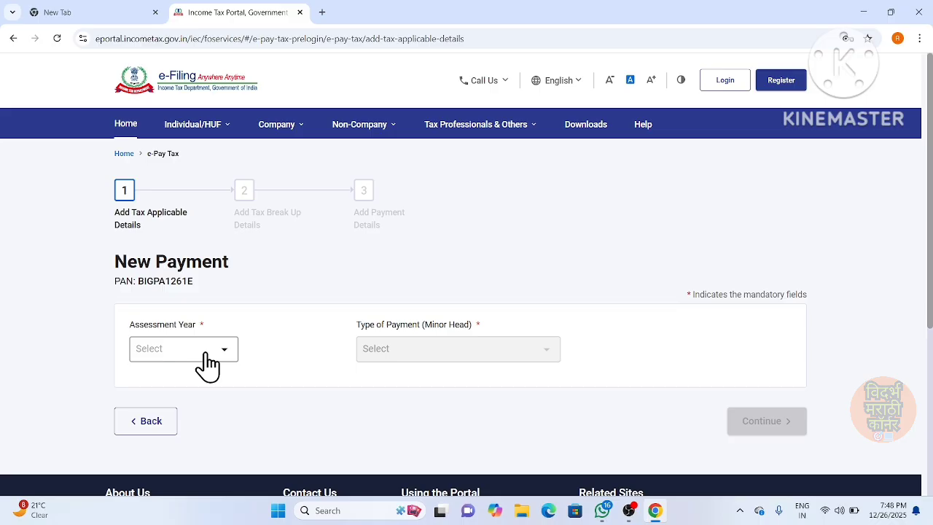
{"action": "left_click", "coordinate": [207, 364]}
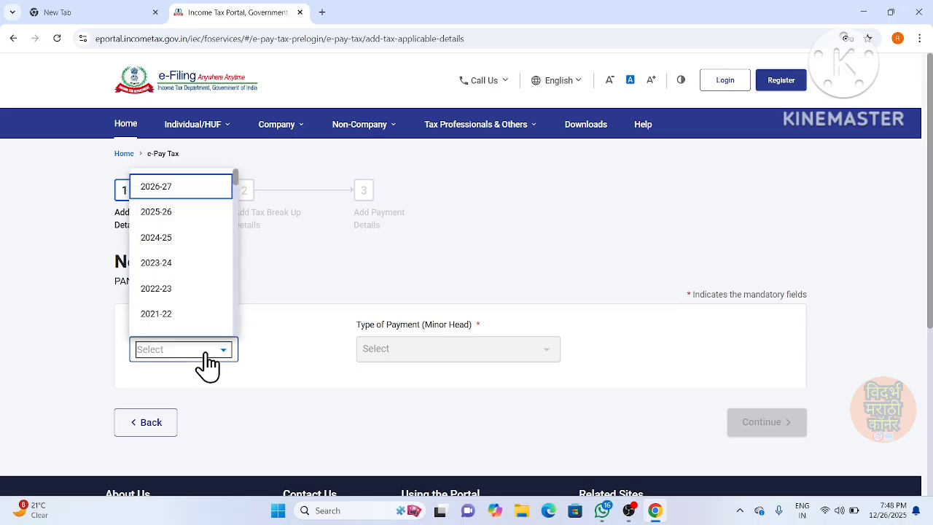
{"action": "left_click", "coordinate": [167, 186]}
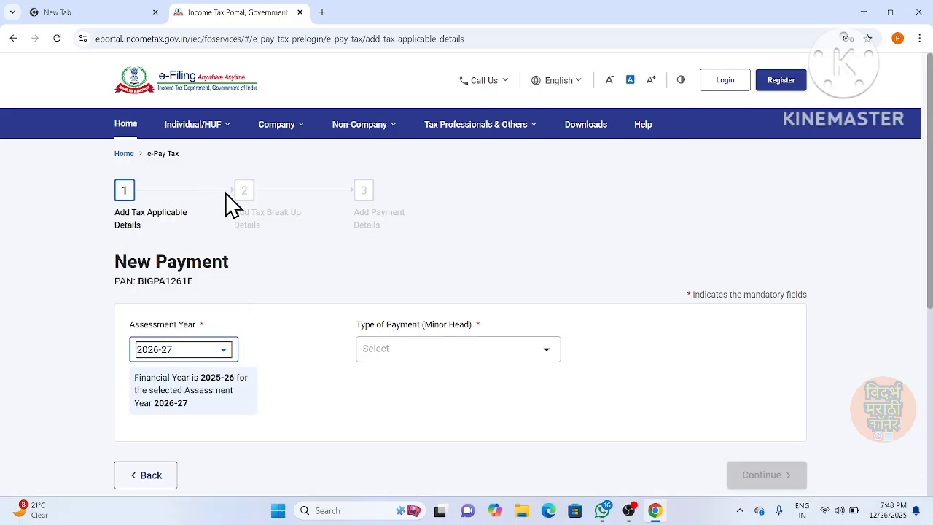
Set the payment type to Other Receipts (500) with the sub-type Fee for delay in linking PAN with Aadhaar, and continue
{"action": "left_click", "coordinate": [418, 359]}
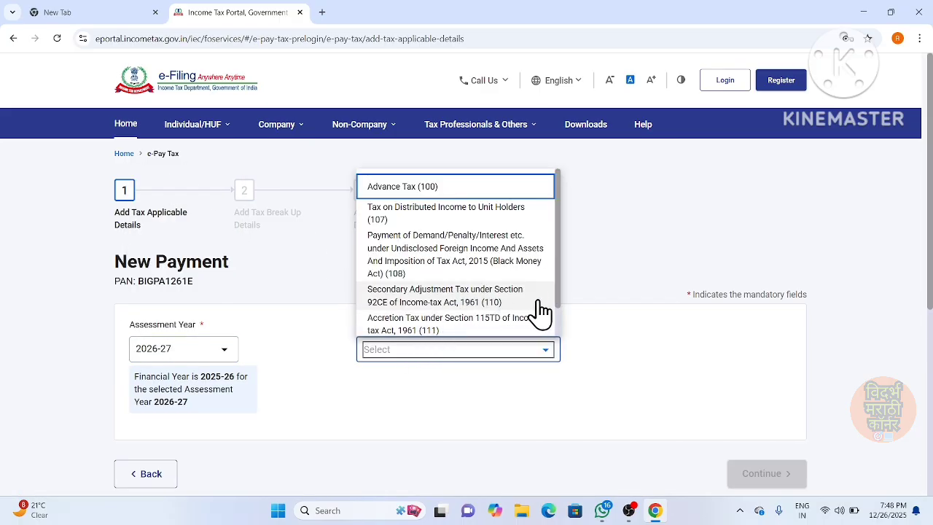
{"action": "scroll", "coordinate": [564, 324], "scroll_direction": "down", "scroll_amount": 1}
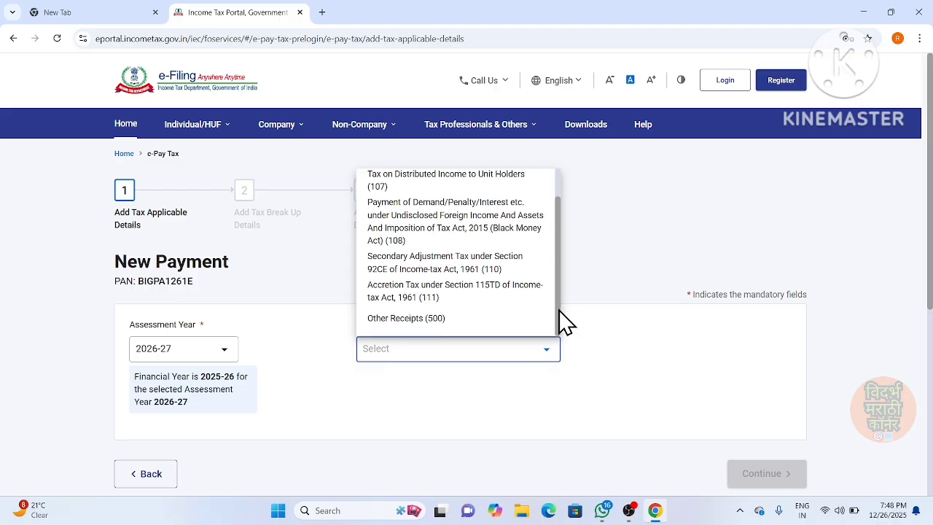
{"action": "left_click", "coordinate": [461, 319]}
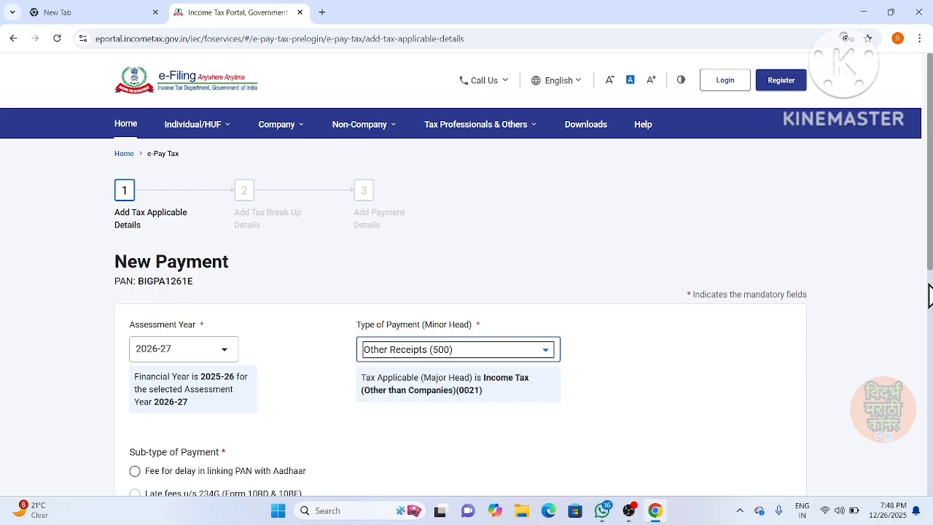
{"action": "left_click", "coordinate": [929, 294]}
{"action": "left_click", "coordinate": [931, 190]}
{"action": "left_click", "coordinate": [134, 471]}
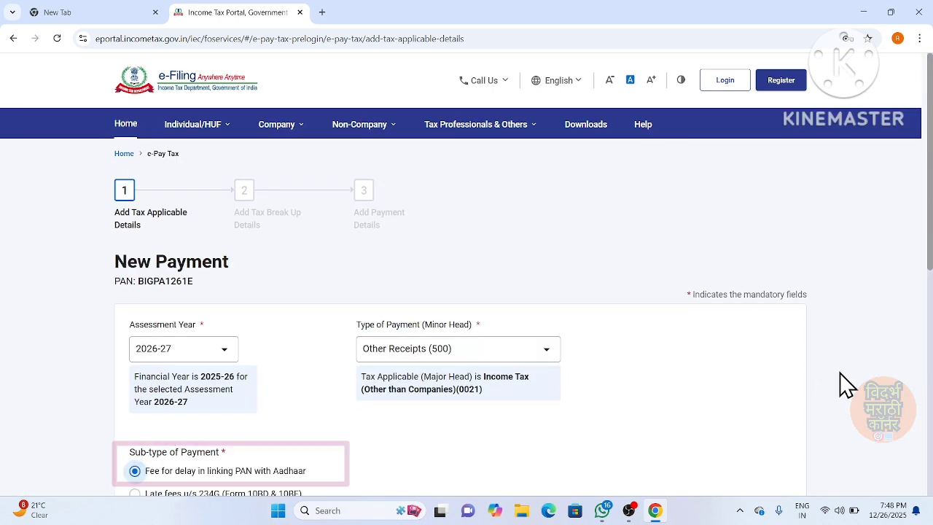
{"action": "scroll", "coordinate": [932, 372], "scroll_direction": "down", "scroll_amount": 5}
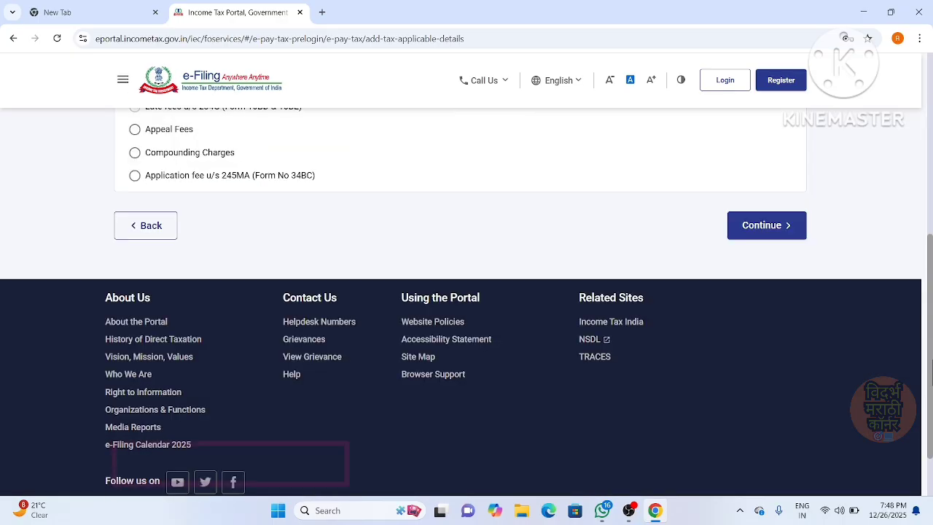
{"action": "left_click", "coordinate": [751, 233]}
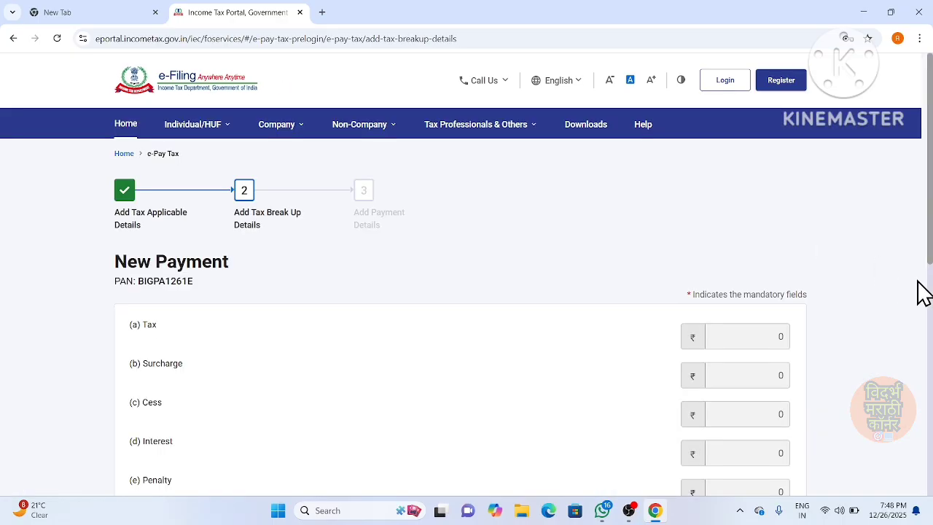
Accept the tax break-up details and look through the bank options for net banking payment
{"action": "scroll", "coordinate": [931, 297], "scroll_direction": "down", "scroll_amount": 5}
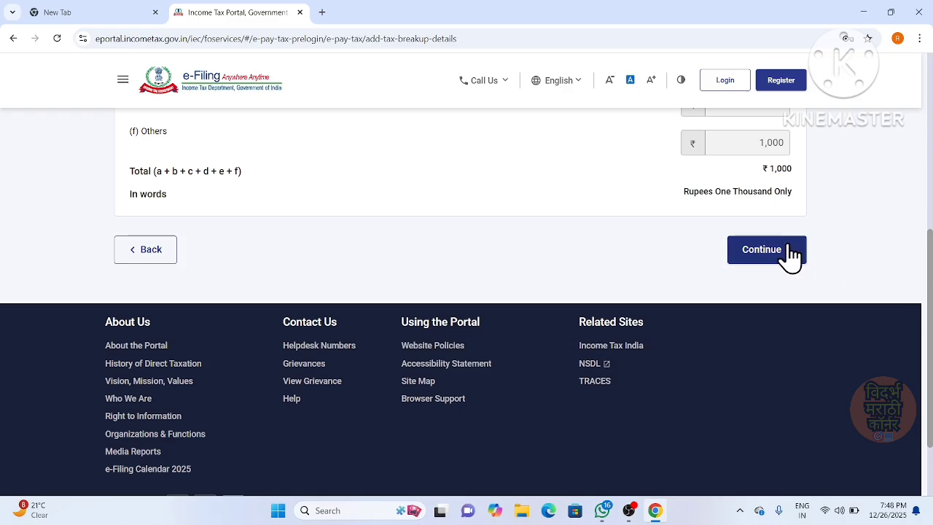
{"action": "left_click", "coordinate": [778, 248]}
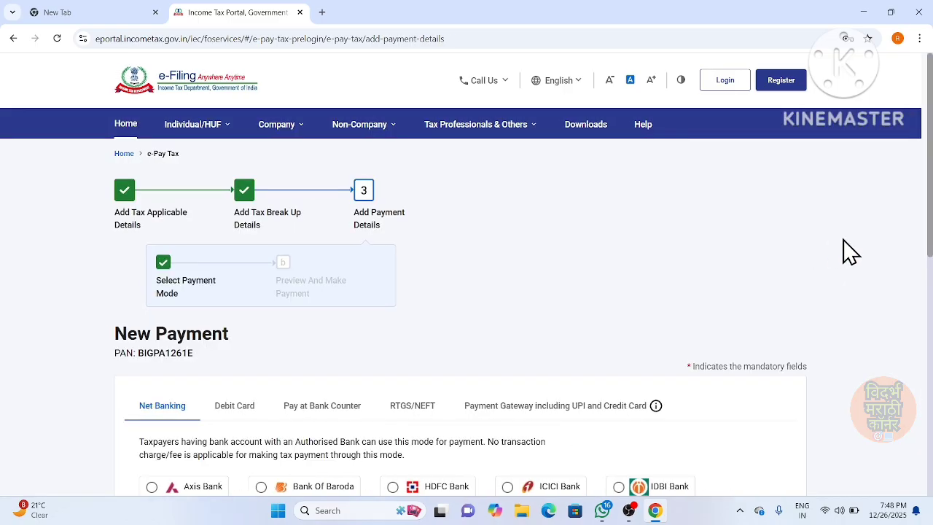
{"action": "scroll", "coordinate": [931, 275], "scroll_direction": "down", "scroll_amount": 5}
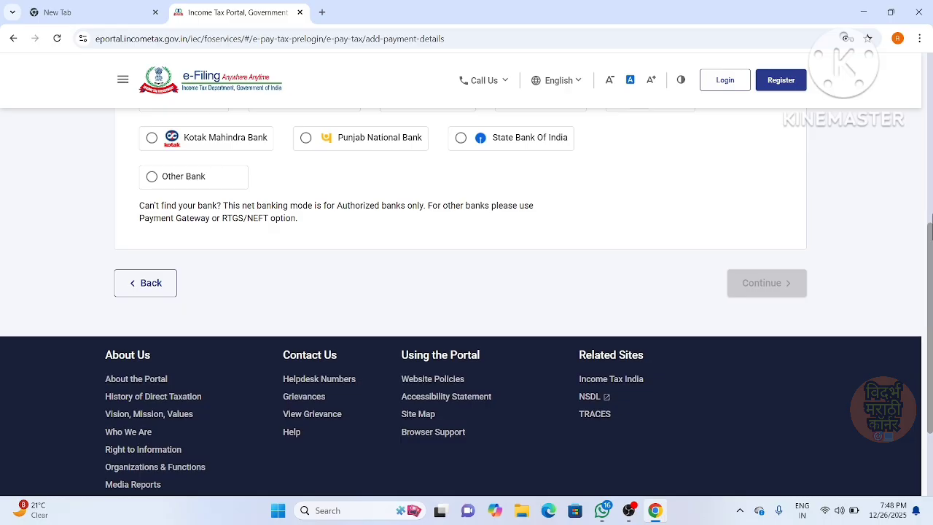
{"action": "scroll", "coordinate": [931, 232], "scroll_direction": "up", "scroll_amount": 5}
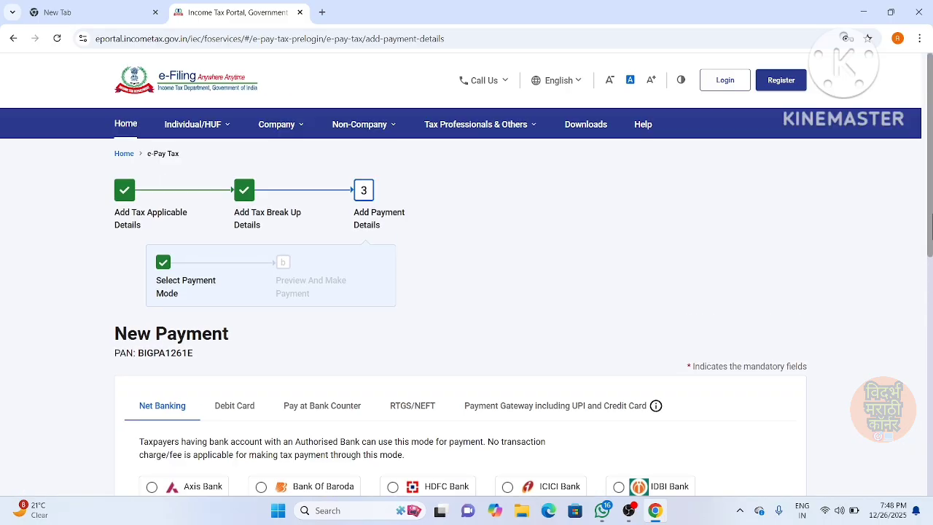
Choose Payment Gateway including UPI and Credit Card as the payment mode and look through the available gateways
{"action": "left_click", "coordinate": [654, 415]}
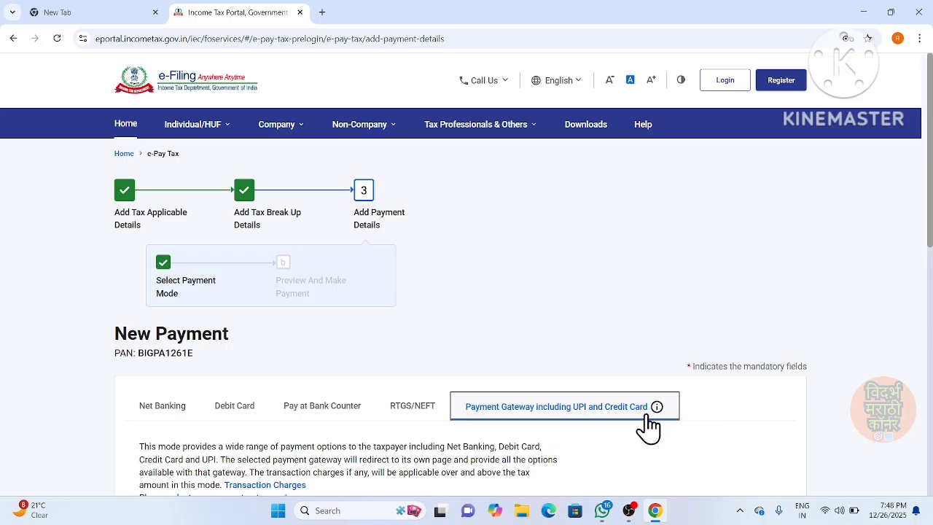
{"action": "mouse_move", "coordinate": [657, 407]}
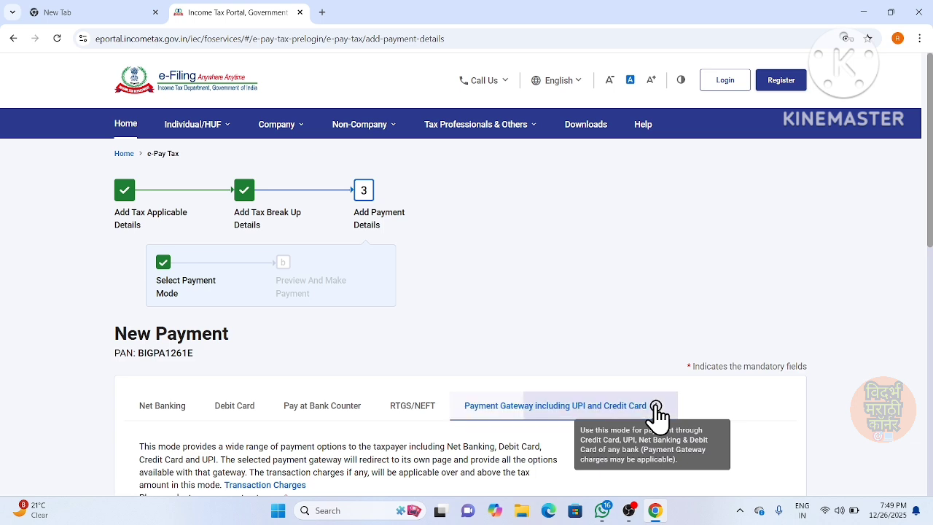
{"action": "scroll", "coordinate": [931, 380], "scroll_direction": "down", "scroll_amount": 1}
{"action": "scroll", "coordinate": [932, 380], "scroll_direction": "down", "scroll_amount": 5}
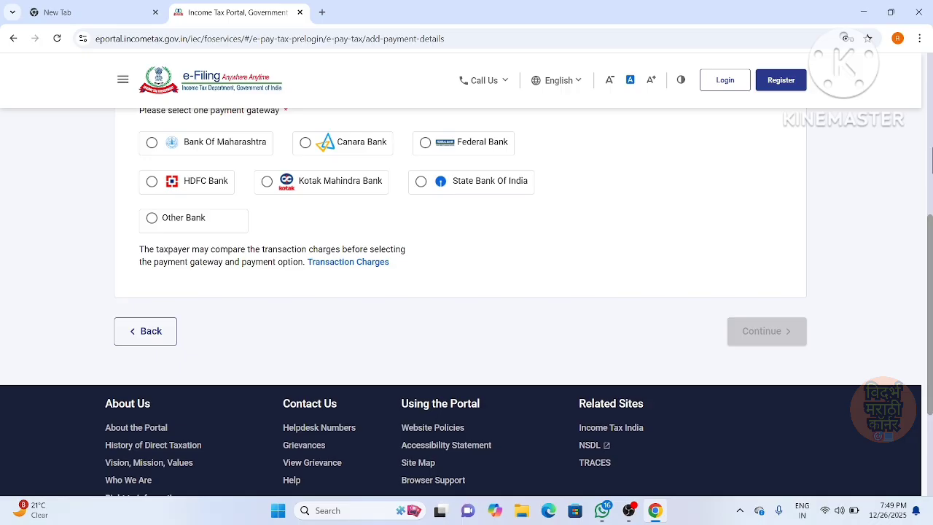
{"action": "left_click", "coordinate": [932, 159]}
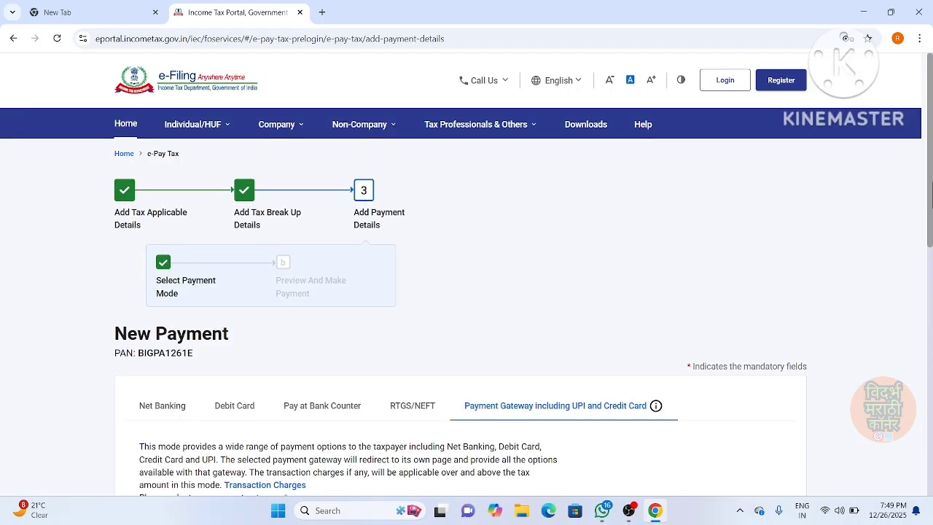
{"action": "left_click", "coordinate": [930, 269]}
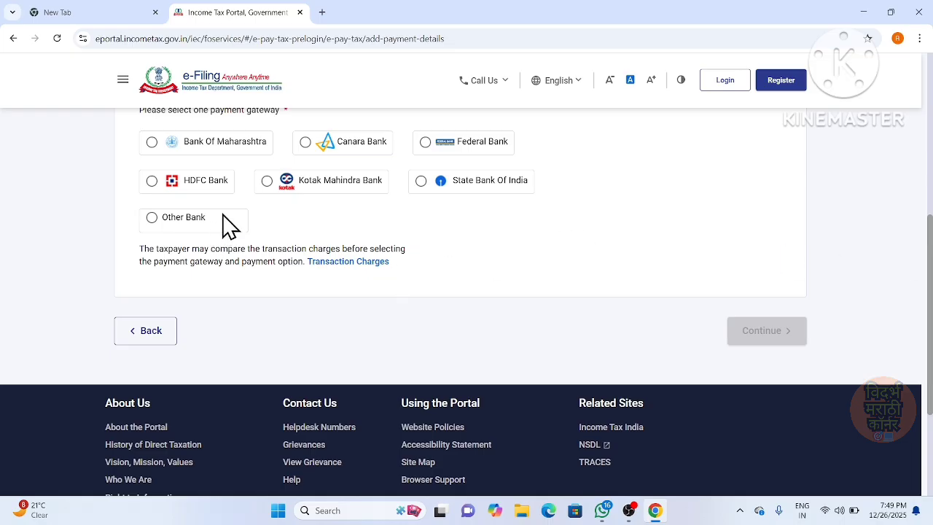
Select Other Bank as the payment gateway, set it to Axis Bank, and continue to the payment preview
{"action": "left_click", "coordinate": [151, 219]}
{"action": "left_click", "coordinate": [175, 278]}
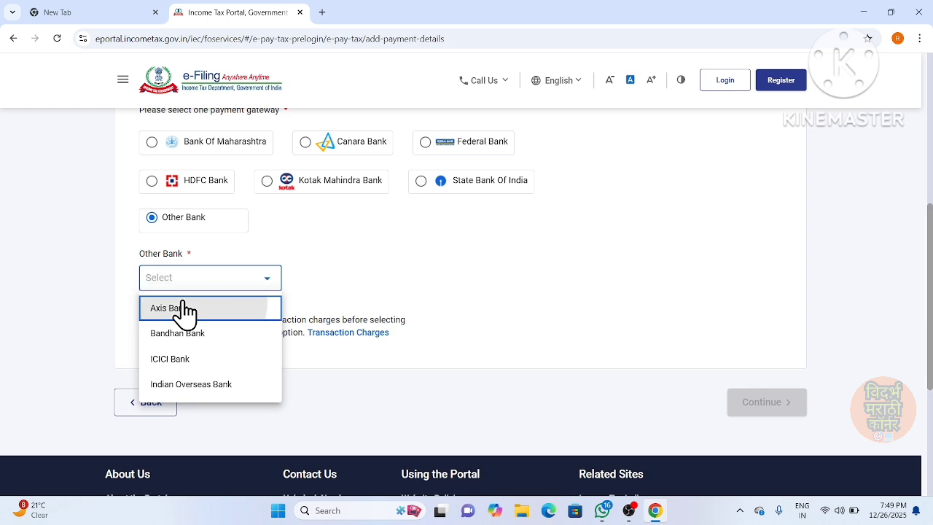
{"action": "left_click", "coordinate": [182, 309]}
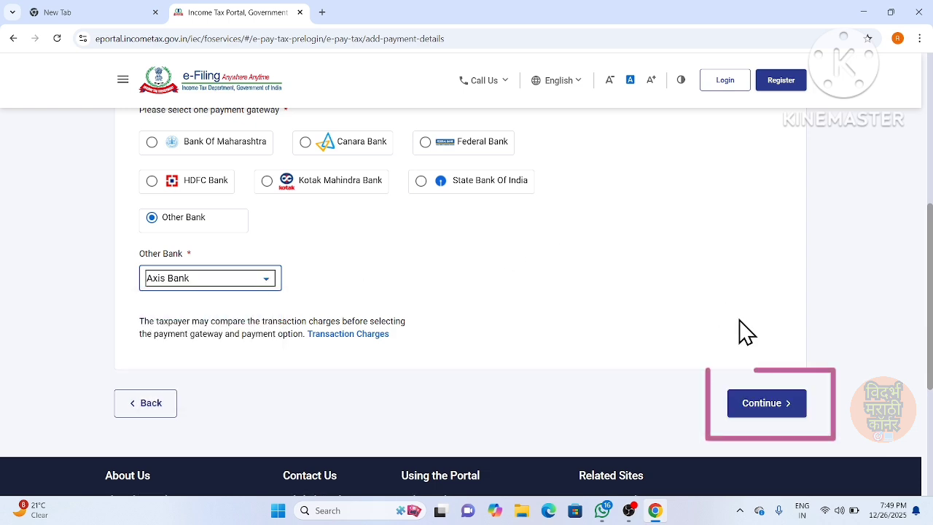
{"action": "left_click", "coordinate": [763, 404]}
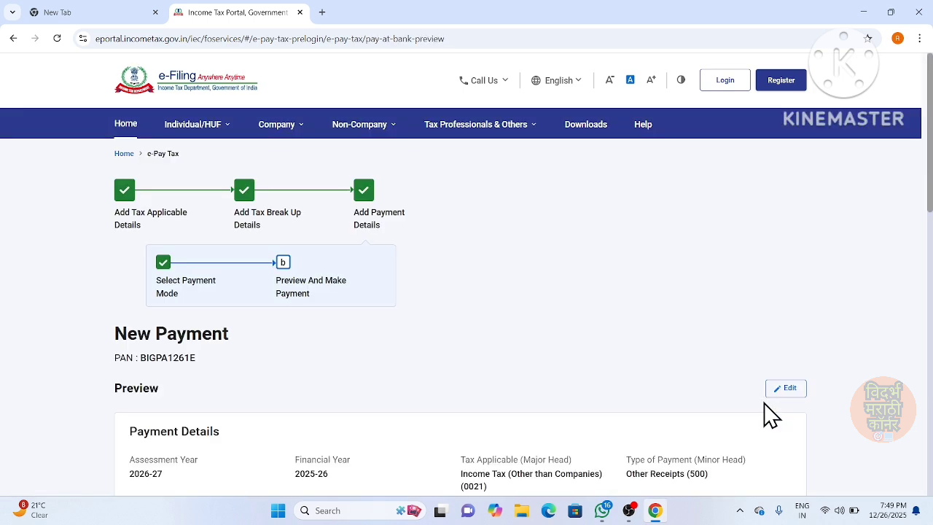
Review the previewed payment and tax break-up details, and choose to pay now
{"action": "left_click", "coordinate": [931, 361]}
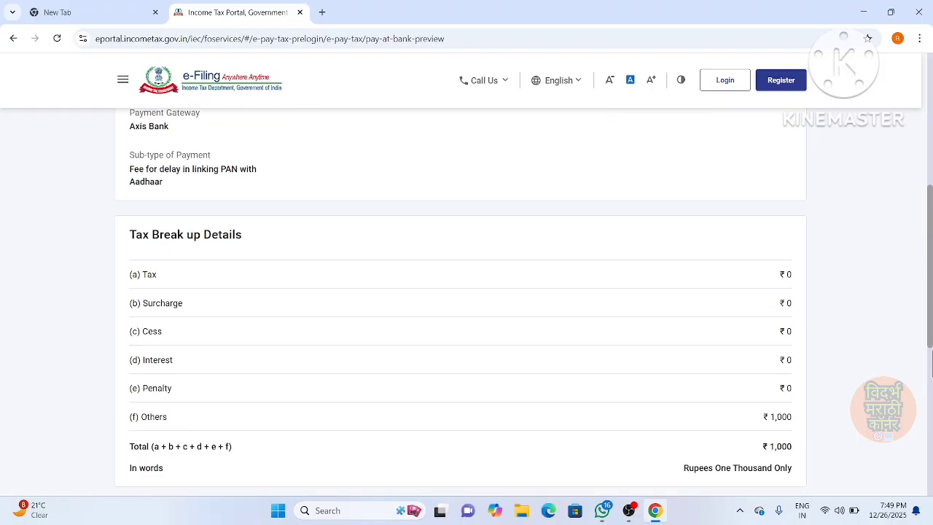
{"action": "left_click", "coordinate": [931, 417]}
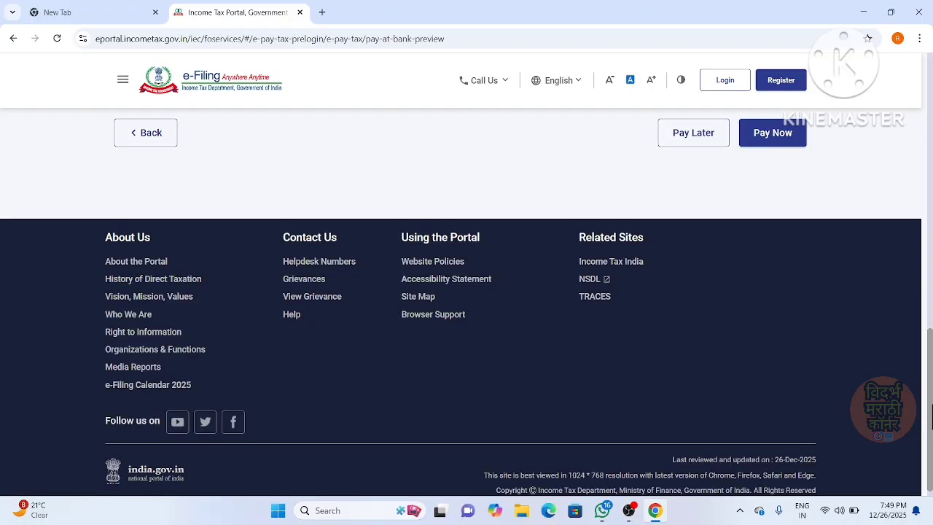
{"action": "left_click", "coordinate": [760, 143]}
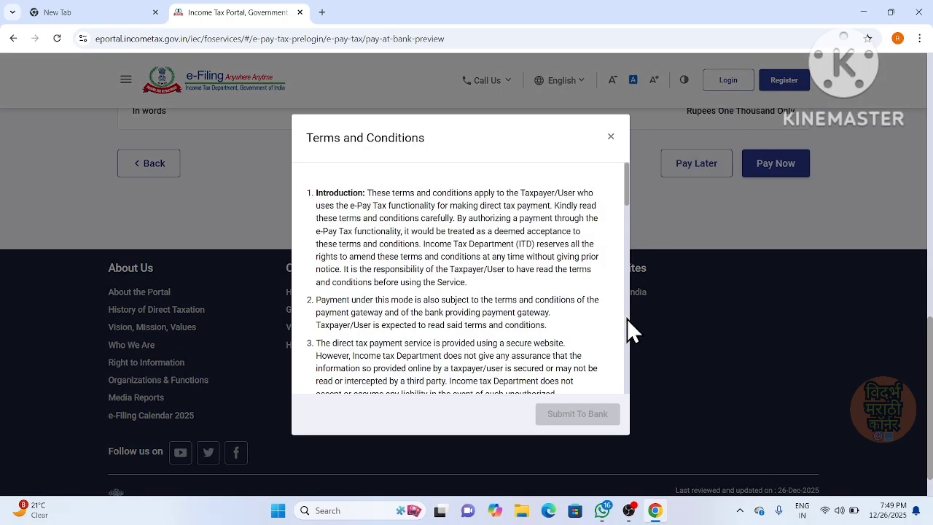
Read through and agree to the e-Pay Tax terms and conditions, and submit the payment to the bank
{"action": "scroll", "coordinate": [628, 318], "scroll_direction": "down", "scroll_amount": 10}
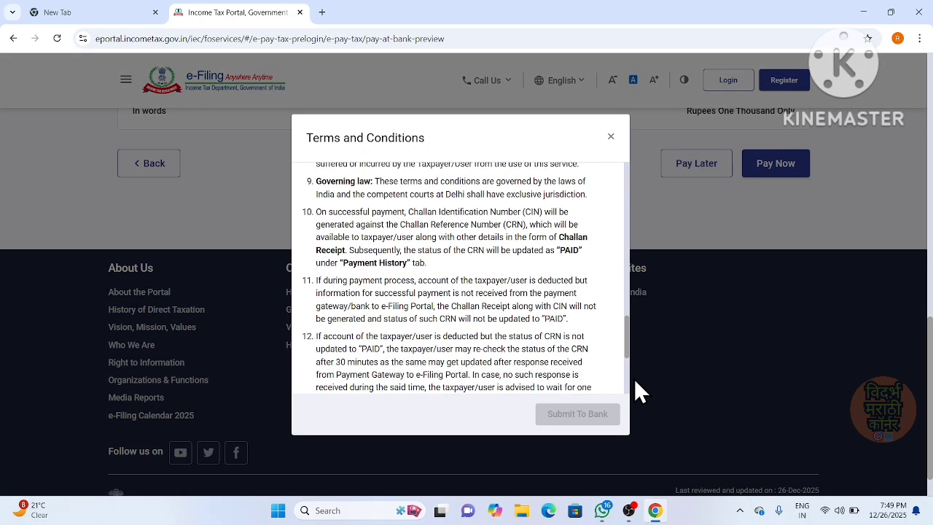
{"action": "scroll", "coordinate": [634, 379], "scroll_direction": "down", "scroll_amount": 3}
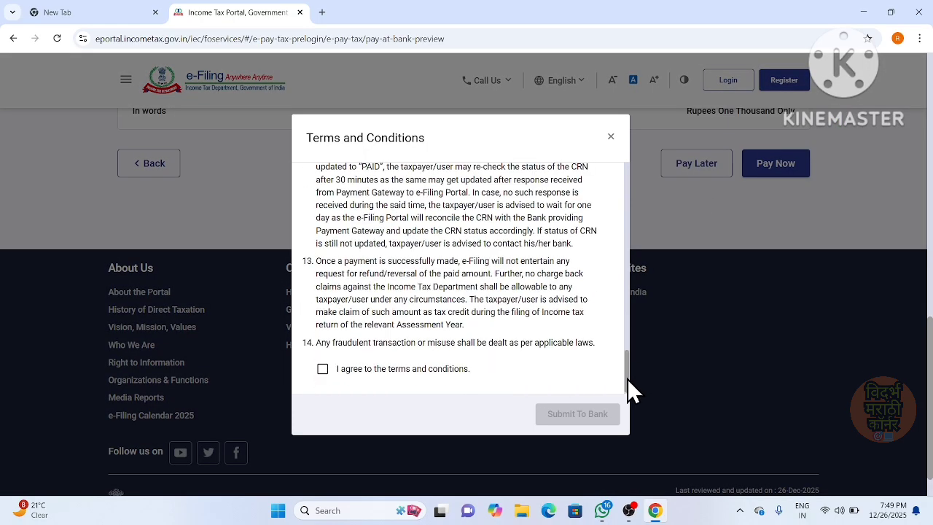
{"action": "left_click", "coordinate": [342, 368]}
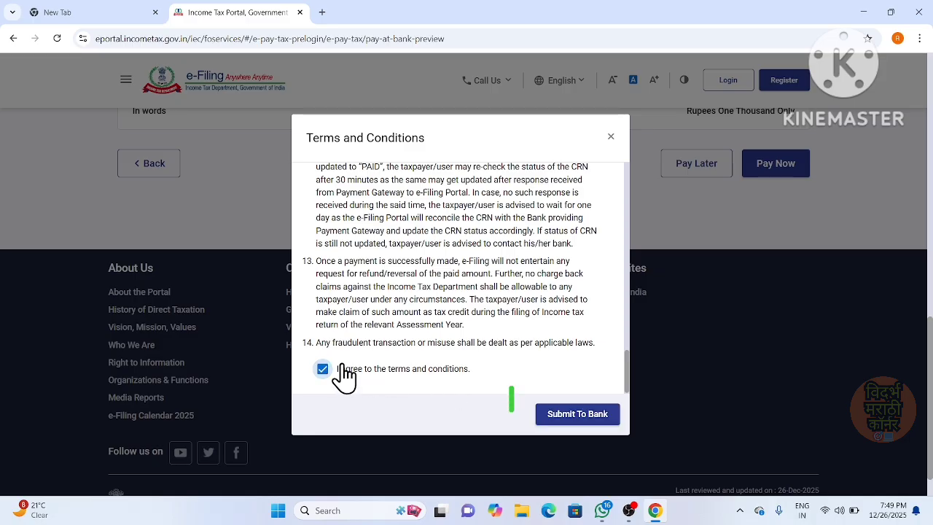
{"action": "left_click", "coordinate": [588, 414]}
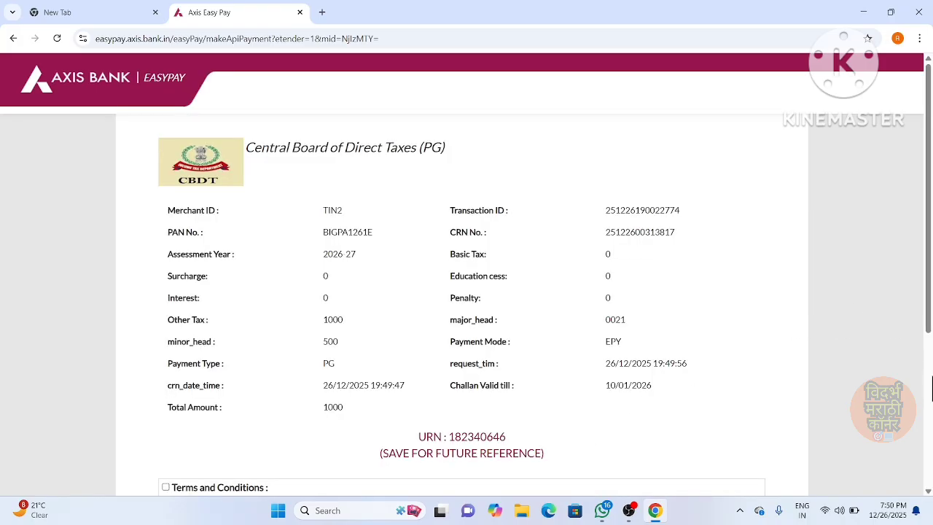
Accept the Axis Bank Easypay terms and proceed through Razorpay with UPI to pay the Rs. 1,000 fee
{"action": "scroll", "coordinate": [932, 390], "scroll_direction": "down", "scroll_amount": 3}
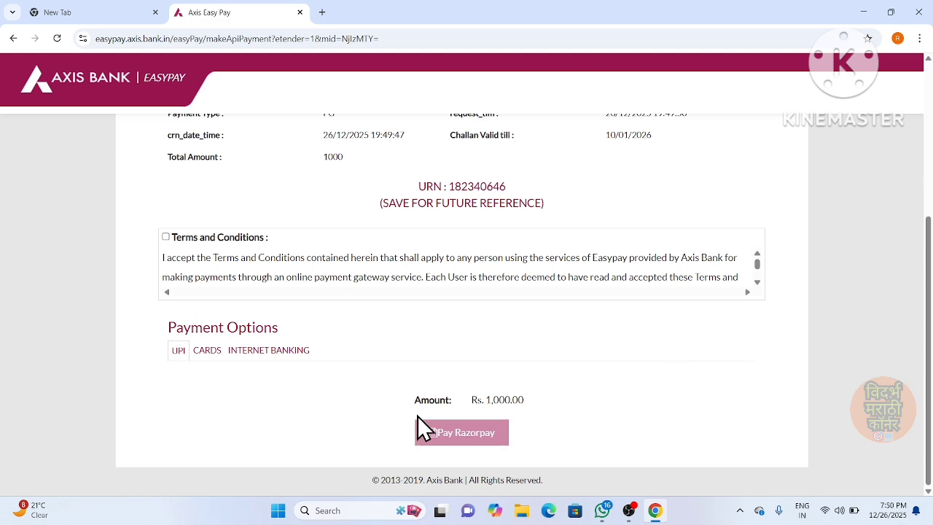
{"action": "left_click", "coordinate": [166, 237]}
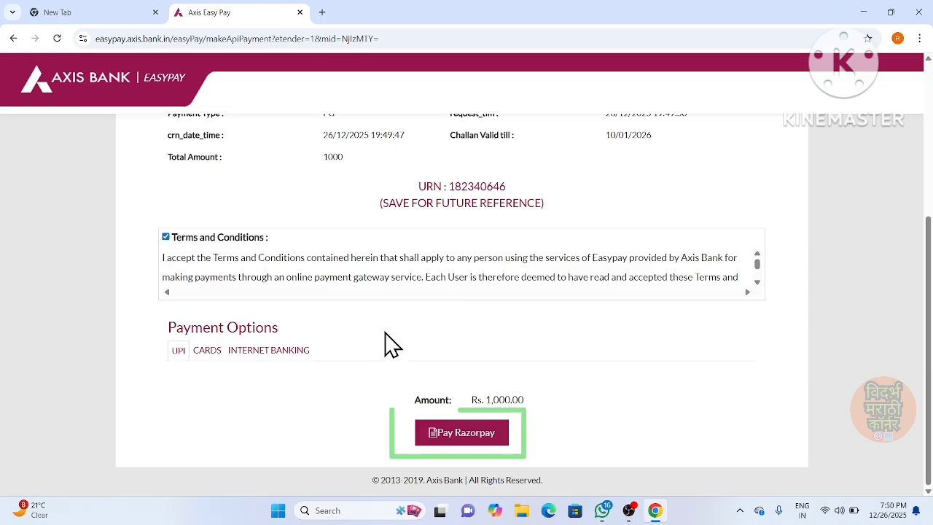
{"action": "left_click", "coordinate": [449, 434]}
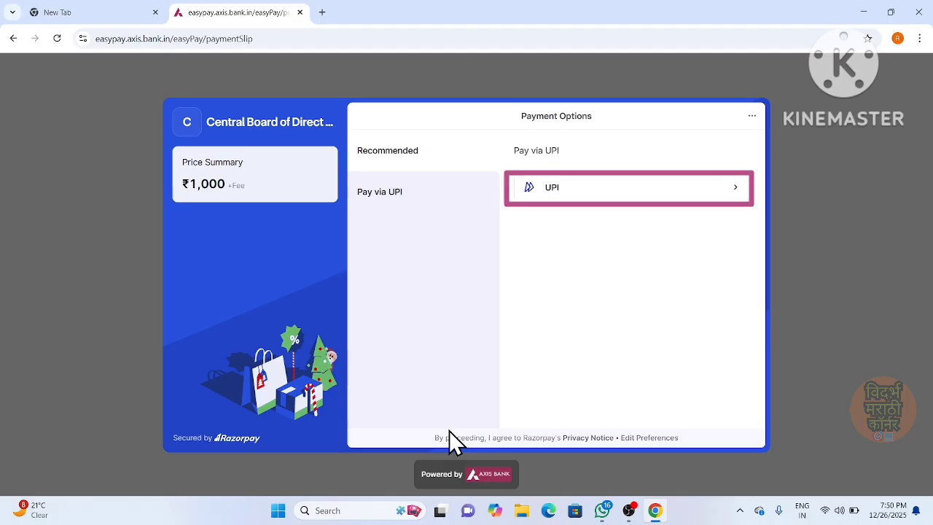
{"action": "left_click", "coordinate": [727, 211]}
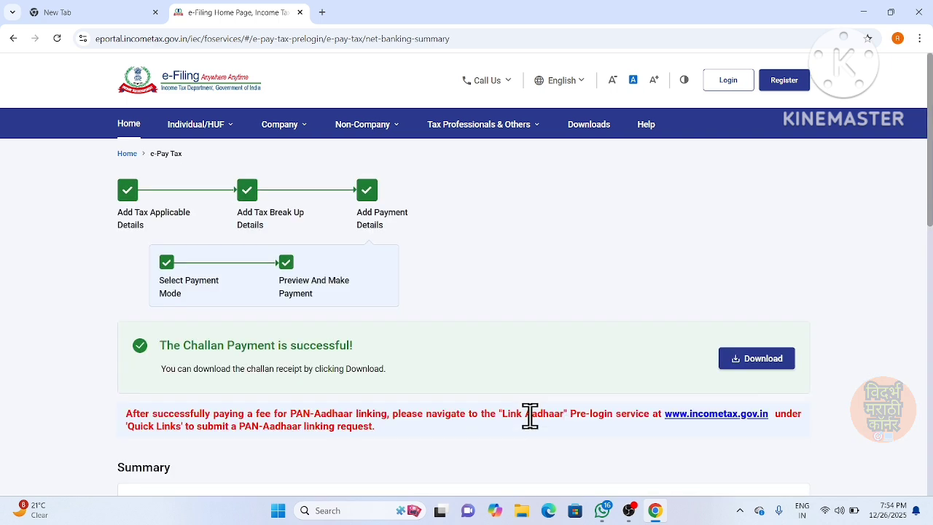
Download the challan receipt and open the PDF to view it and its print options
{"action": "left_click", "coordinate": [734, 355]}
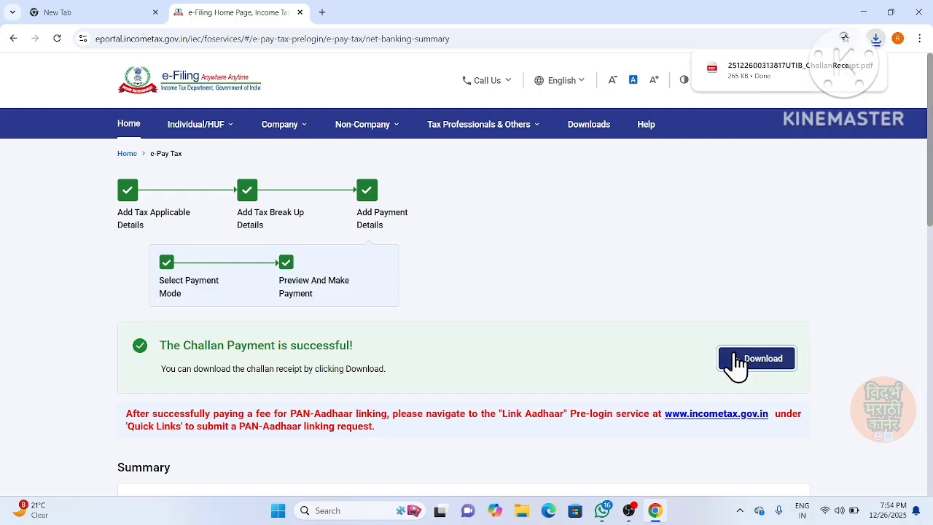
{"action": "left_click", "coordinate": [810, 73]}
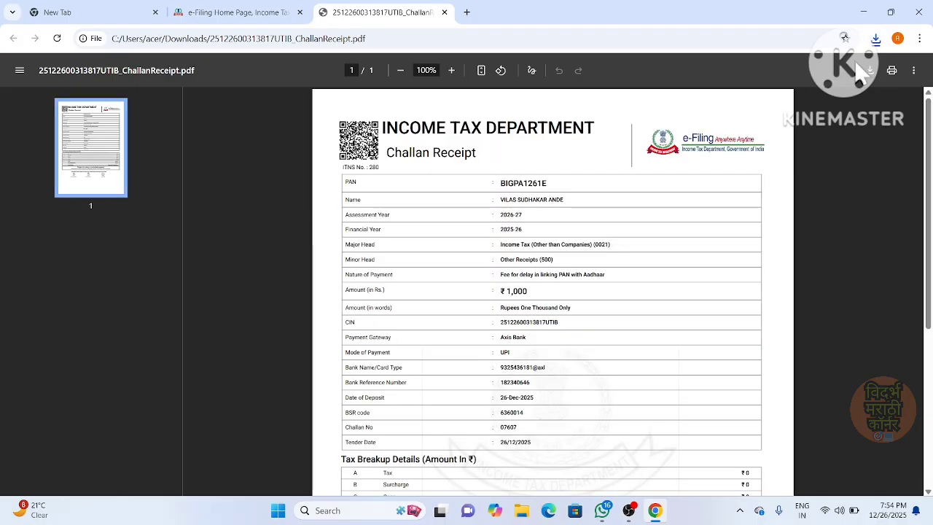
{"action": "left_click", "coordinate": [912, 71]}
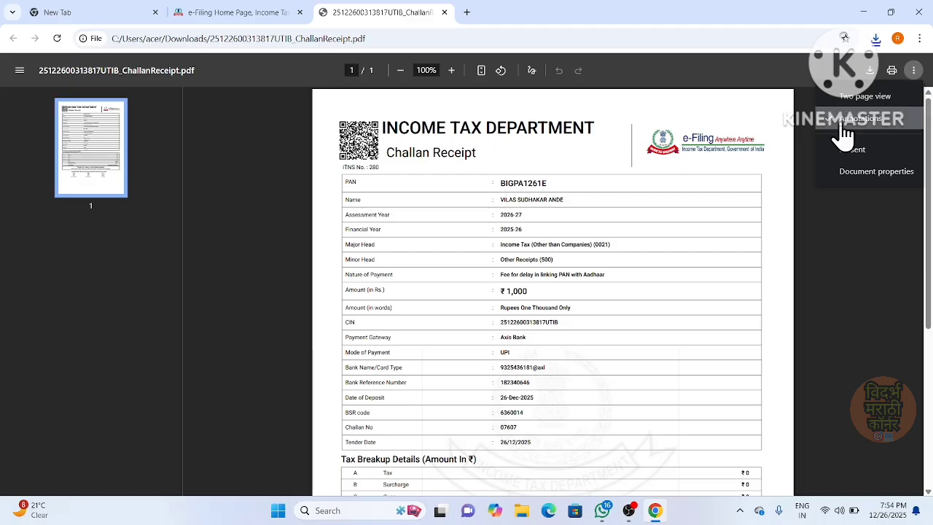
{"action": "left_click", "coordinate": [827, 233]}
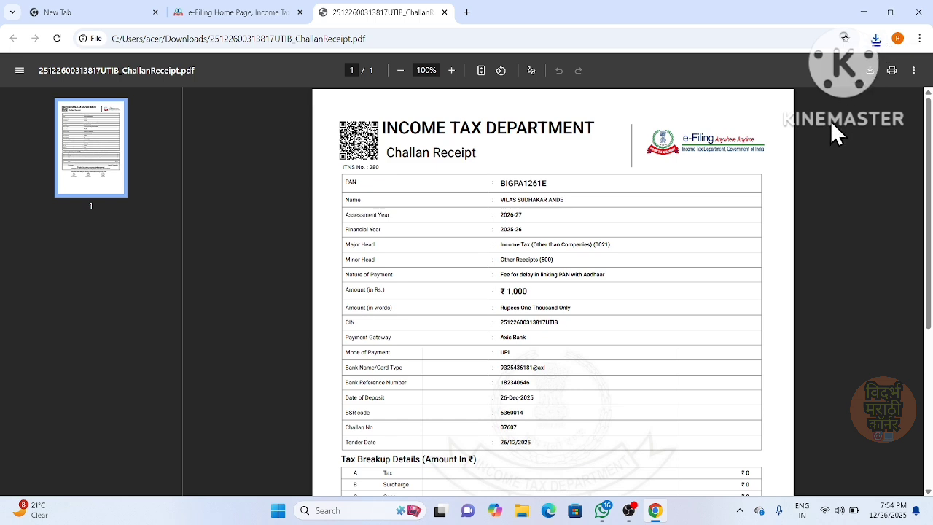
{"action": "left_click", "coordinate": [902, 70]}
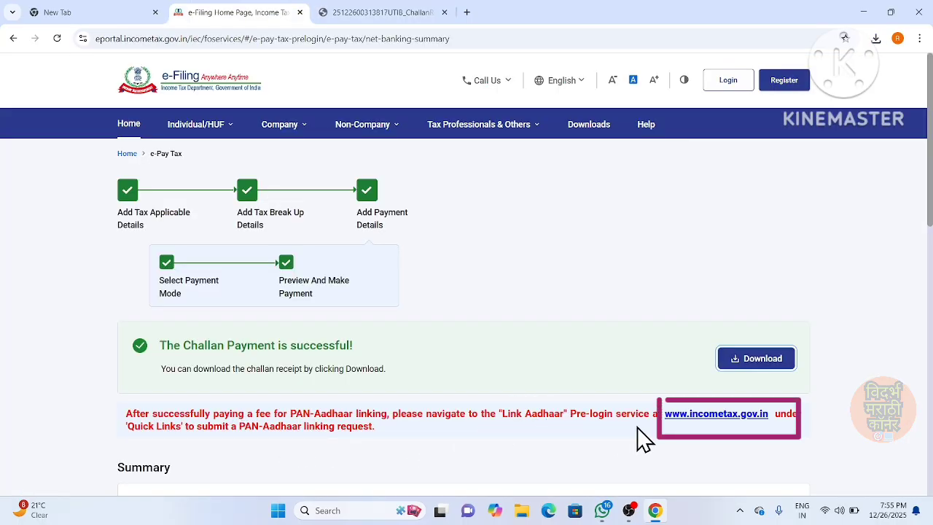
{"action": "left_click", "coordinate": [685, 415]}
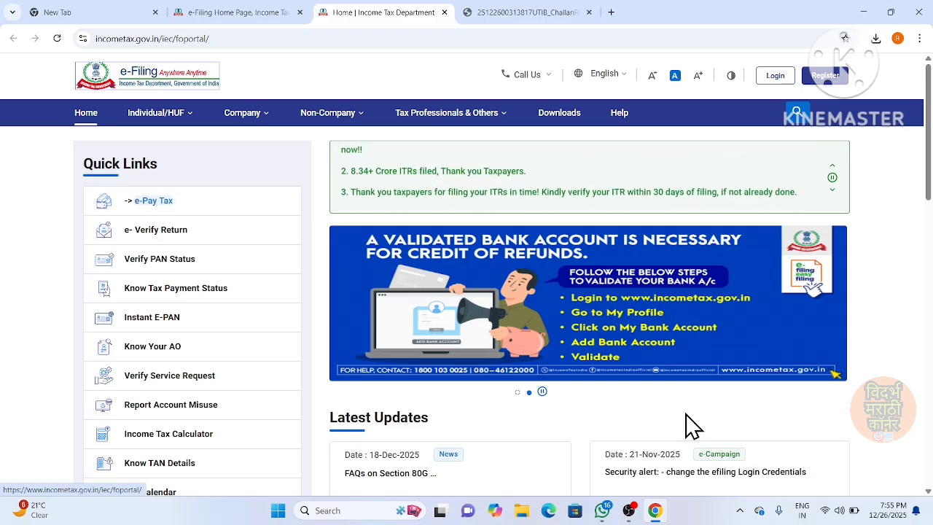
{"action": "left_click", "coordinate": [929, 321]}
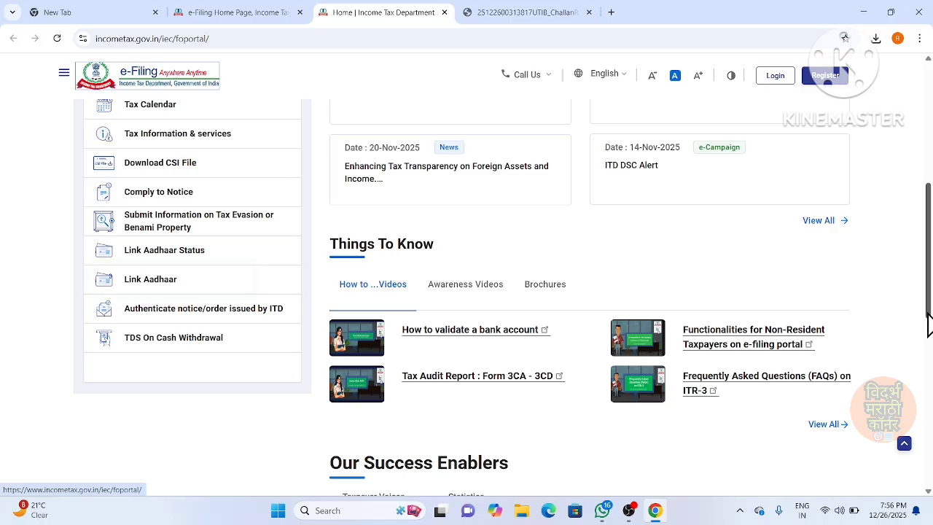
{"action": "left_click", "coordinate": [221, 290]}
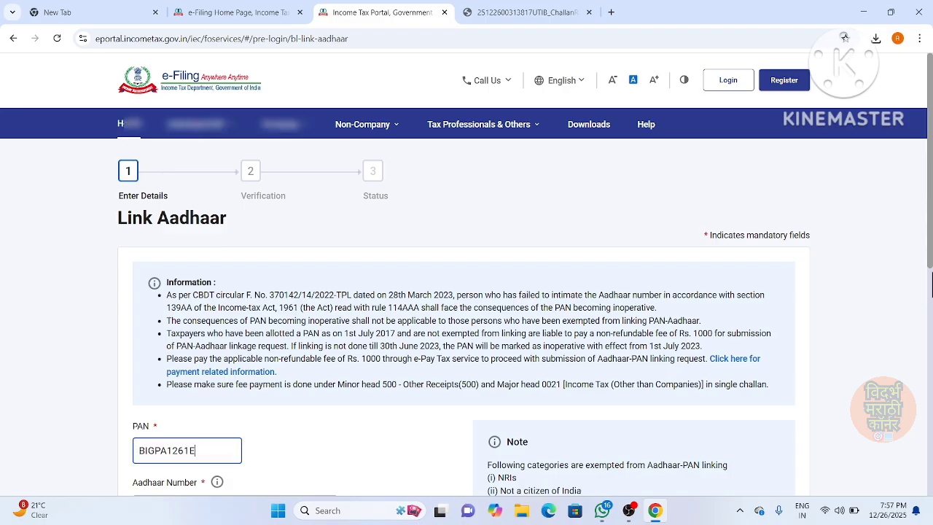
Enter the Aadhaar number, validate it with the PAN, and continue to the Aadhaar-PAN linking request
{"action": "left_click", "coordinate": [932, 285]}
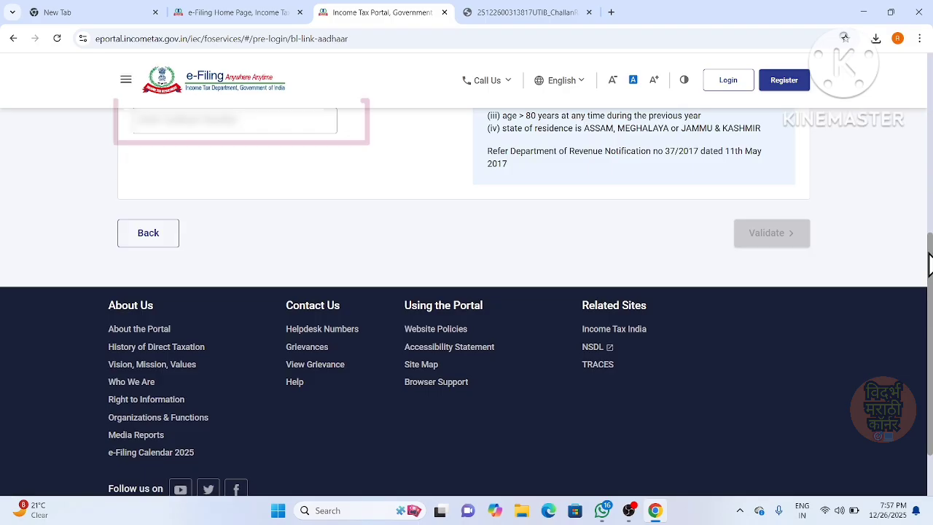
{"action": "left_click", "coordinate": [263, 117]}
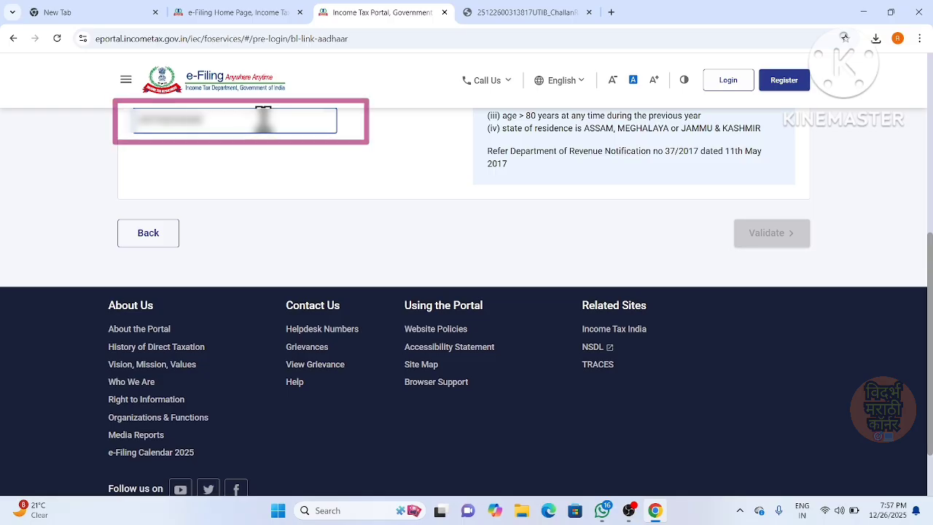
{"action": "type", "text": "8"}
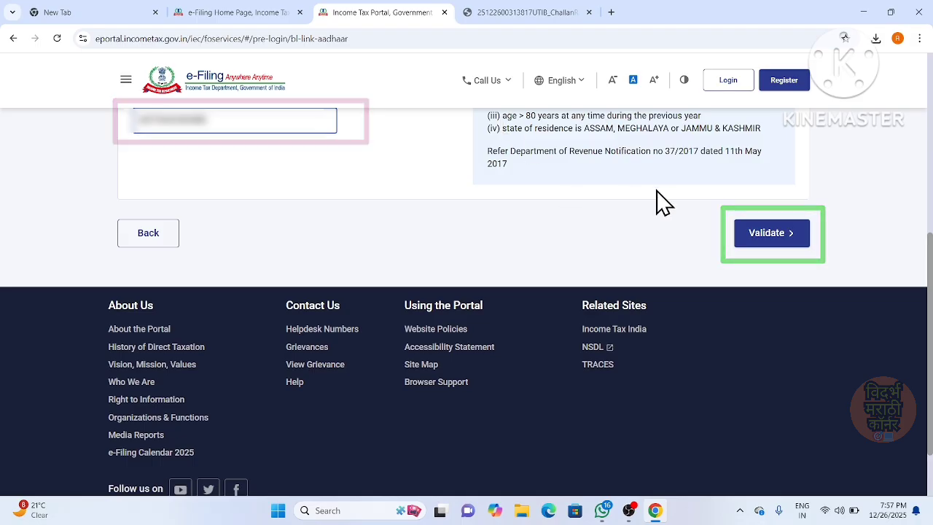
{"action": "left_click", "coordinate": [750, 240]}
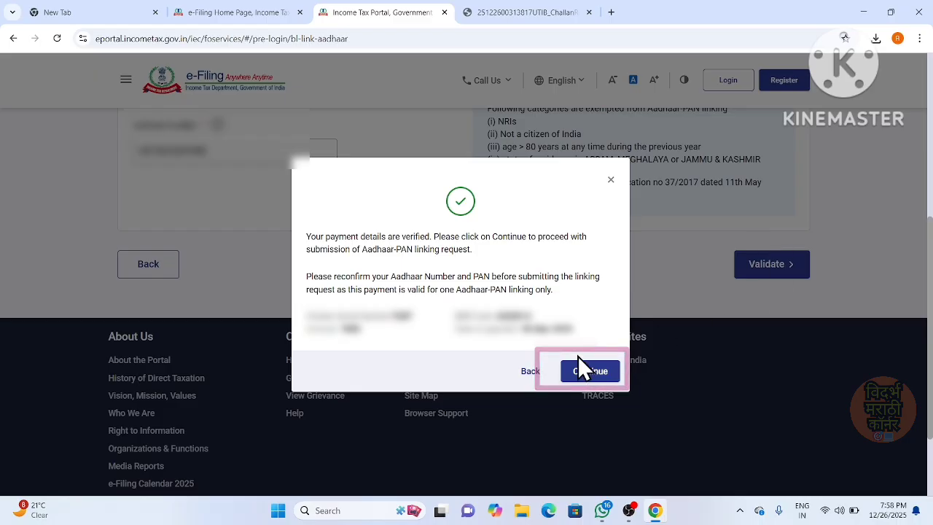
{"action": "left_click", "coordinate": [589, 372]}
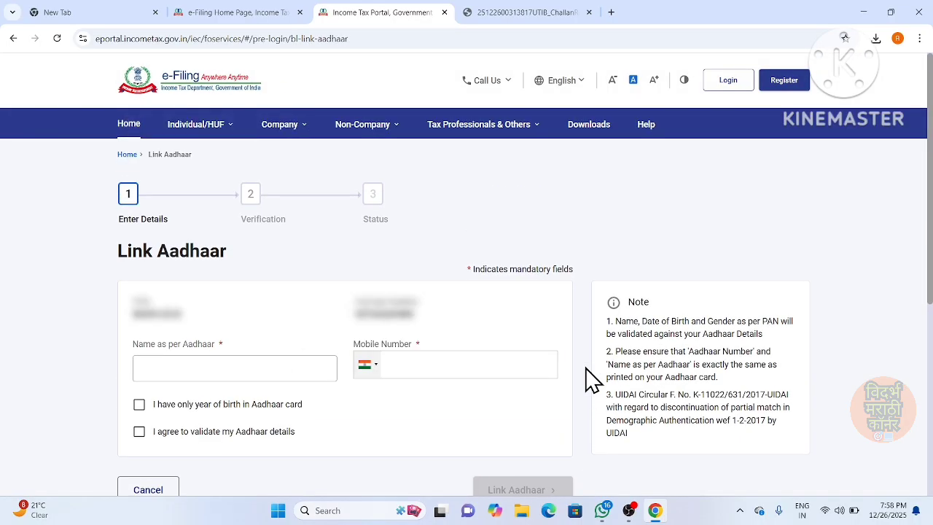
Fill in the taxpayer's full name as per Aadhaar on the Link Aadhaar form
{"action": "left_click", "coordinate": [206, 362]}
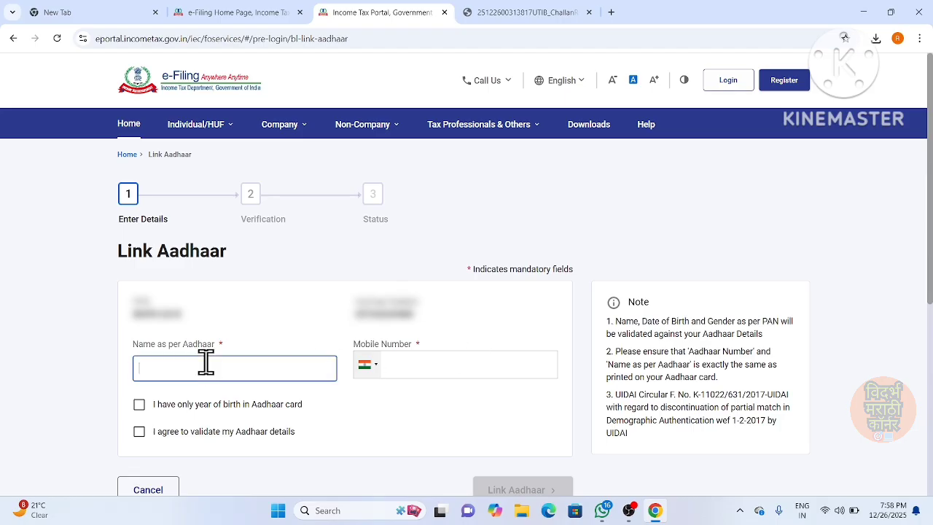
{"action": "type", "text": "VILAS"}
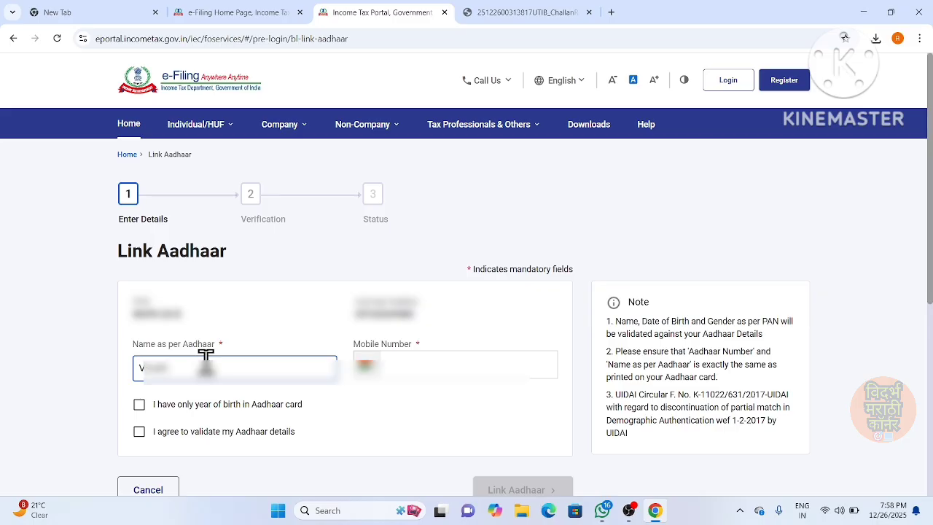
{"action": "type", "text": "???"}
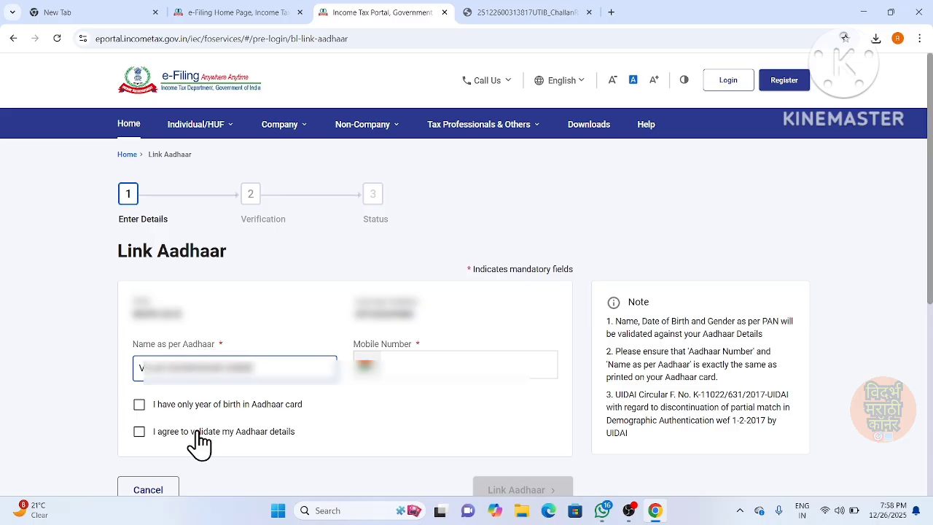
Enter the taxpayer's mobile number, agree to validate the Aadhaar details, and submit the Link Aadhaar form
{"action": "left_click", "coordinate": [388, 362]}
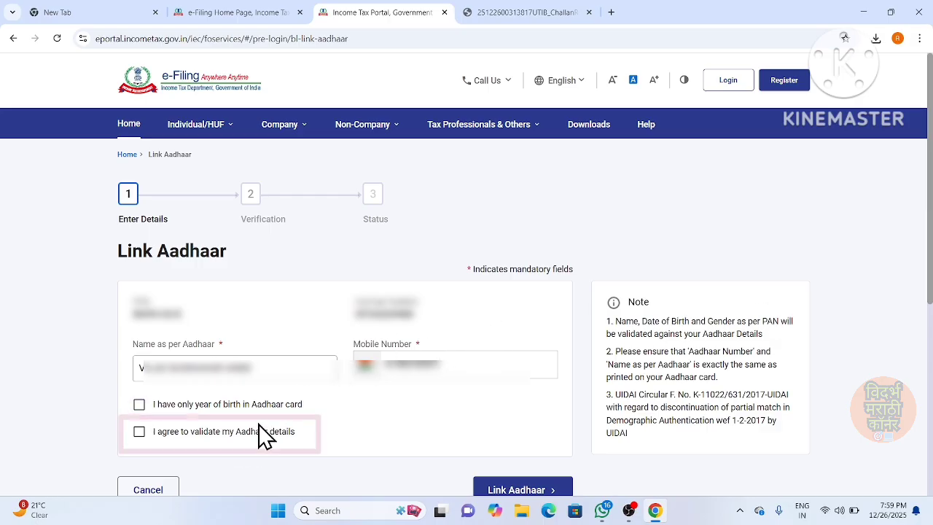
{"action": "left_click", "coordinate": [137, 432]}
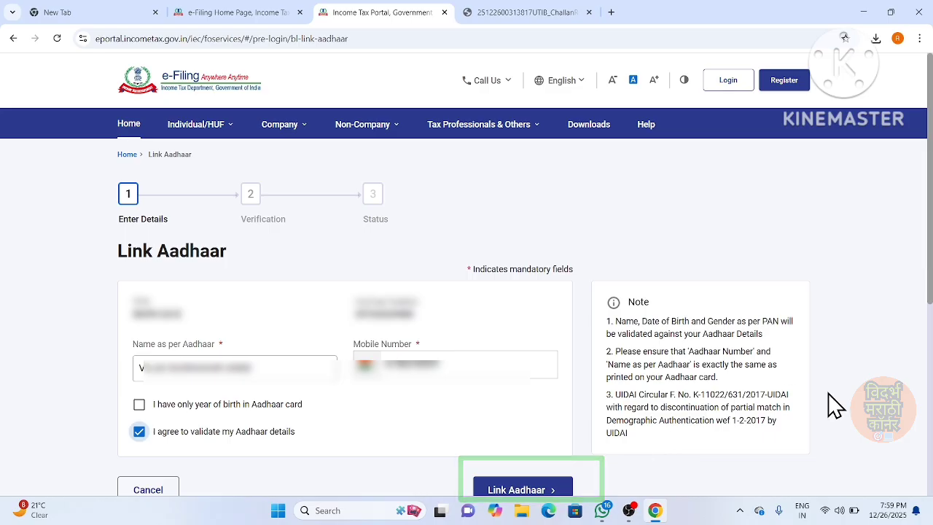
{"action": "left_click", "coordinate": [561, 490]}
Enter the mobile OTP, validate it to send the Aadhaar-PAN linking request, and dismiss the acknowledgement
{"action": "type", "text": "••"}
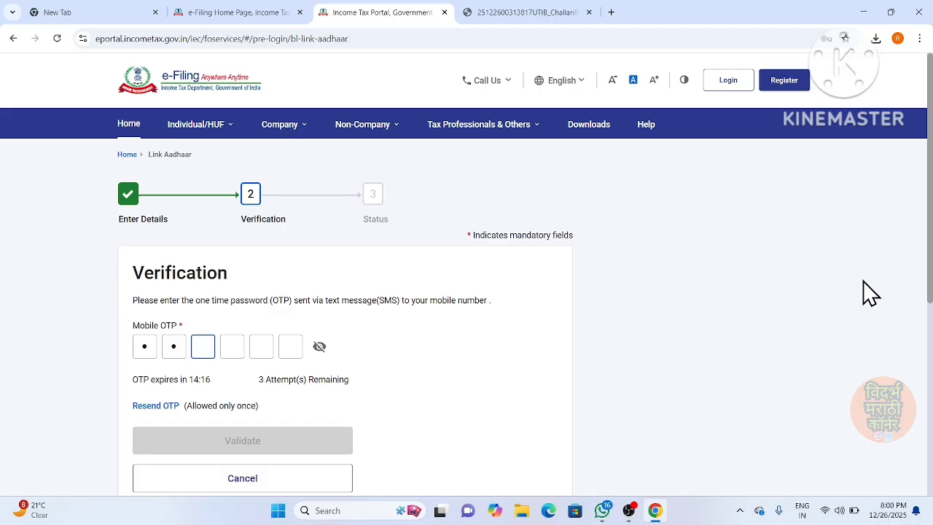
{"action": "type", "text": "••••"}
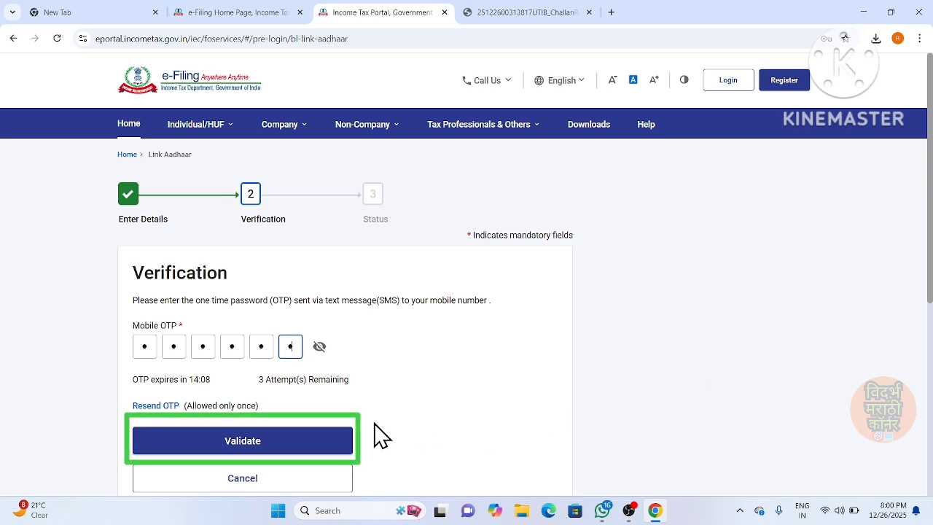
{"action": "left_click", "coordinate": [345, 437]}
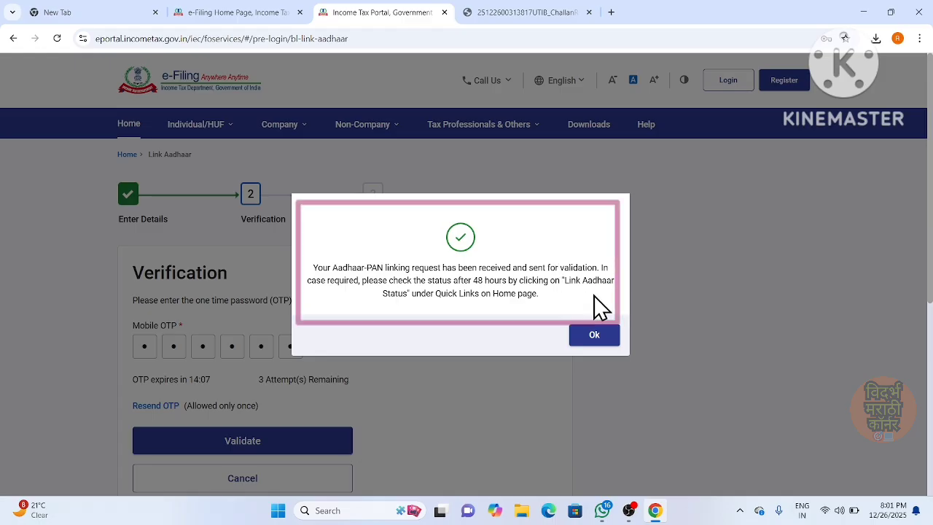
{"action": "left_click", "coordinate": [597, 335]}
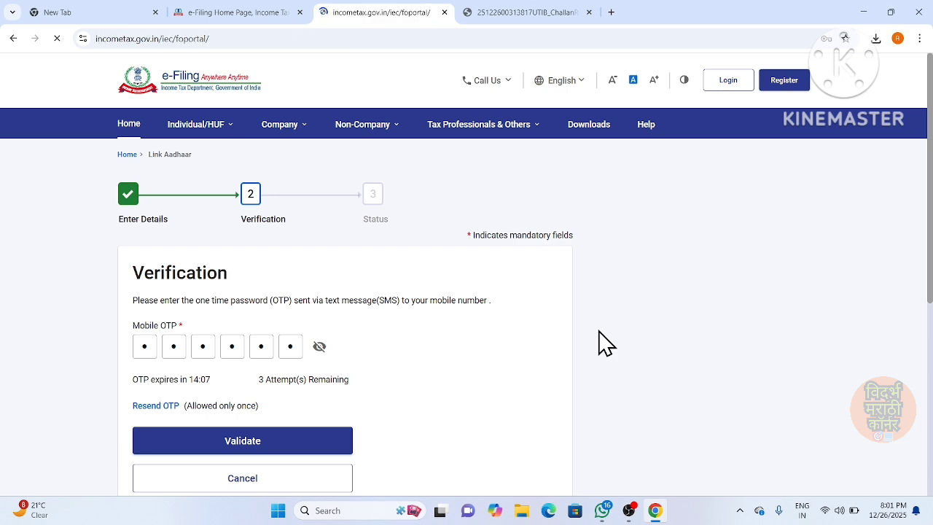